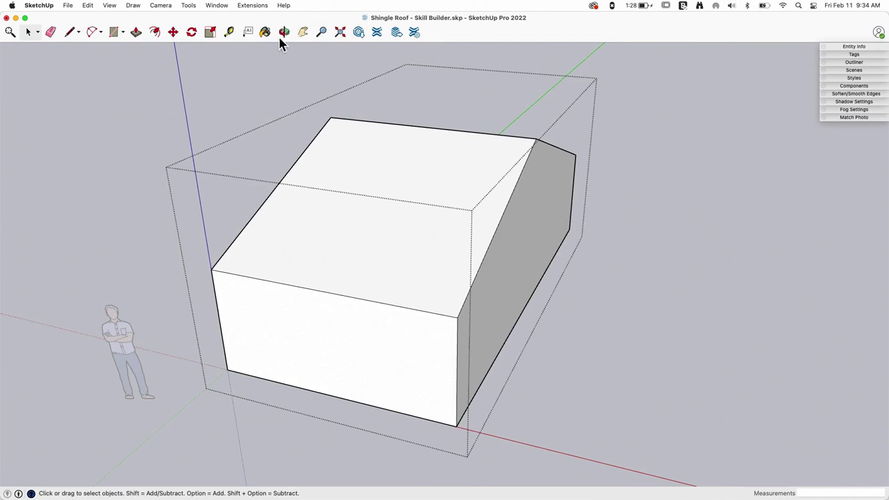
Step: Try a shingle material from the Roofing collection on the building's sloped roof
click(265, 32)
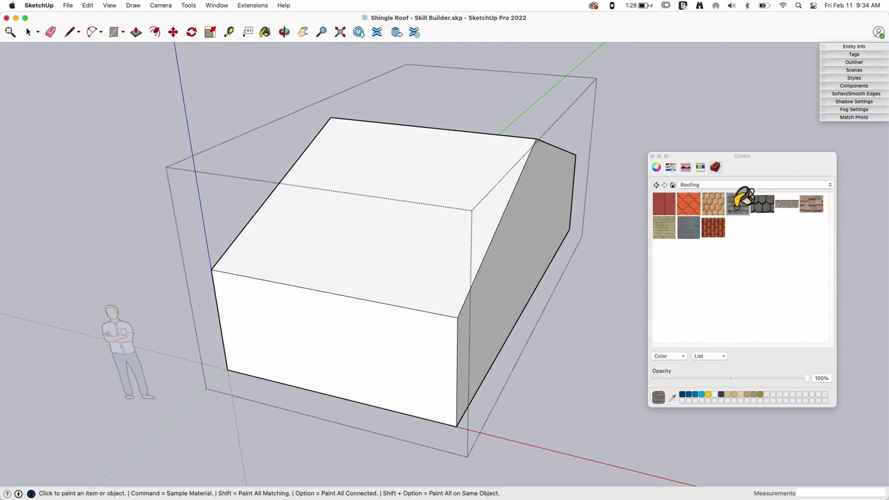
click(430, 203)
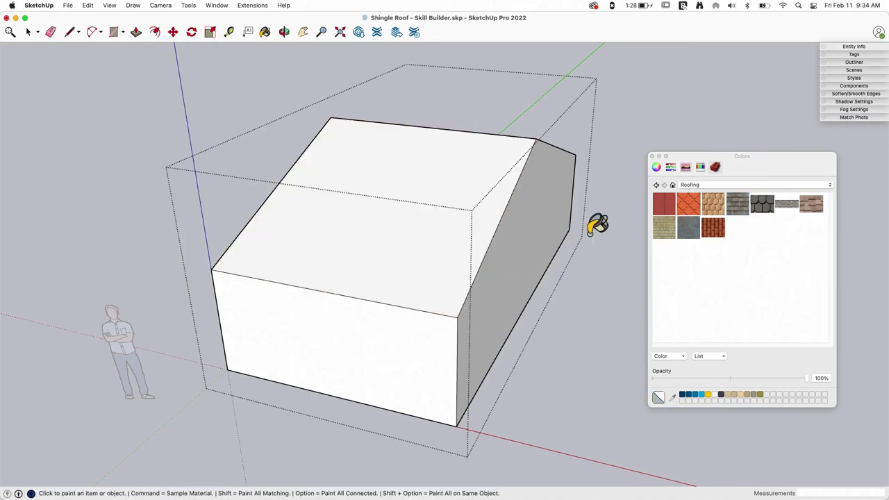
Step: Leave the building group's editing mode and close the materials window
key(space)
click(589, 252)
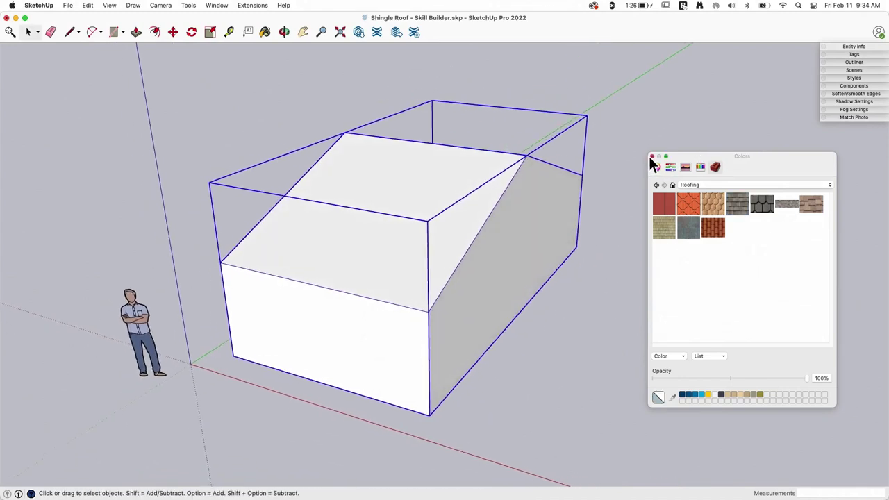
click(651, 157)
mouse_move(619, 167)
middle_down()
mouse_move(456, 220)
mouse_move(413, 190)
mouse_move(417, 178)
middle_up()
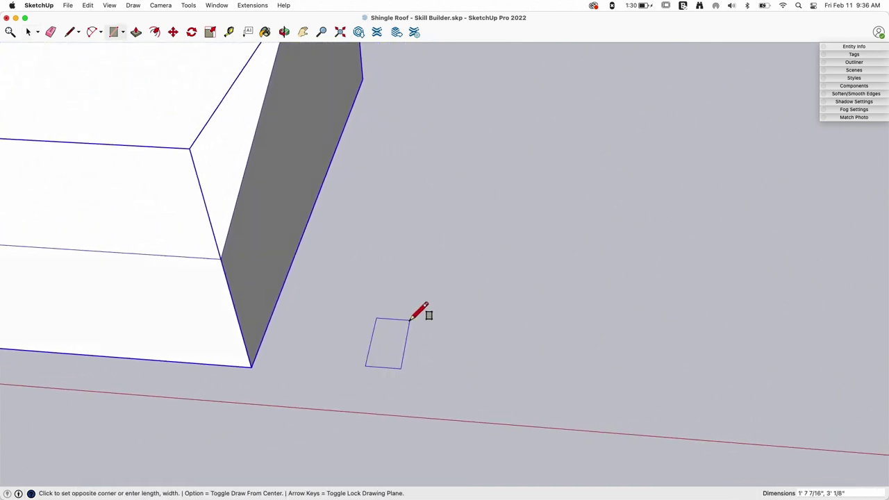
Step: Draw a rectangle about 1' 8" by 3' on the ground beside the building as the shingle outline
click(414, 318)
scroll(421, 308, up, 5)
key(space)
scroll(317, 337, up, 5)
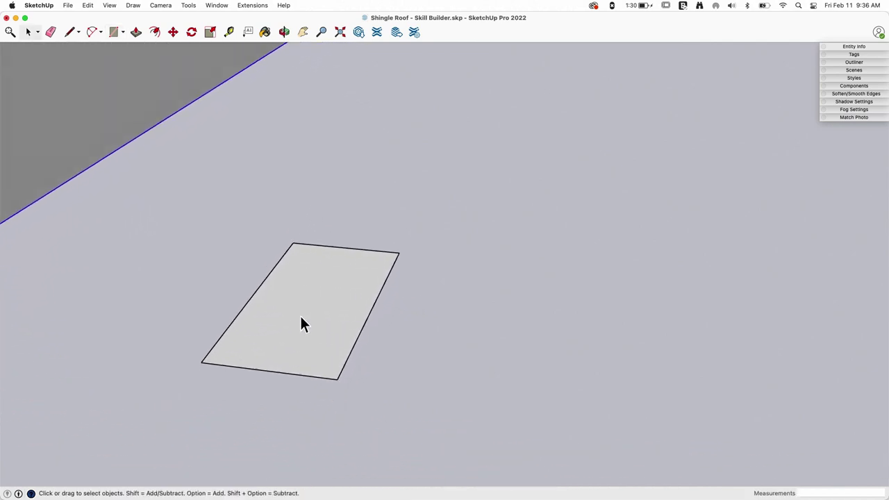
Step: Push/Pull the rectangle upward about 1 3/8" to make a thin slab
key(p)
click(309, 356)
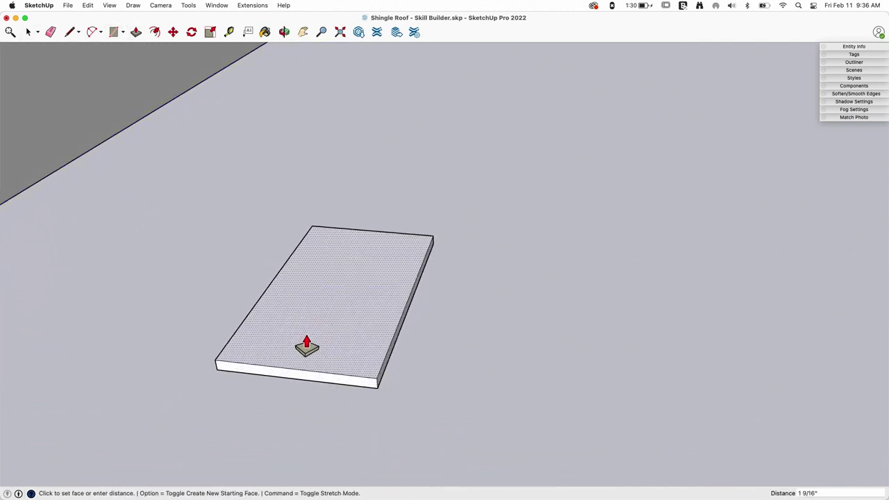
middle_drag(307, 348, 405, 287)
middle_drag(170, 379, 350, 304)
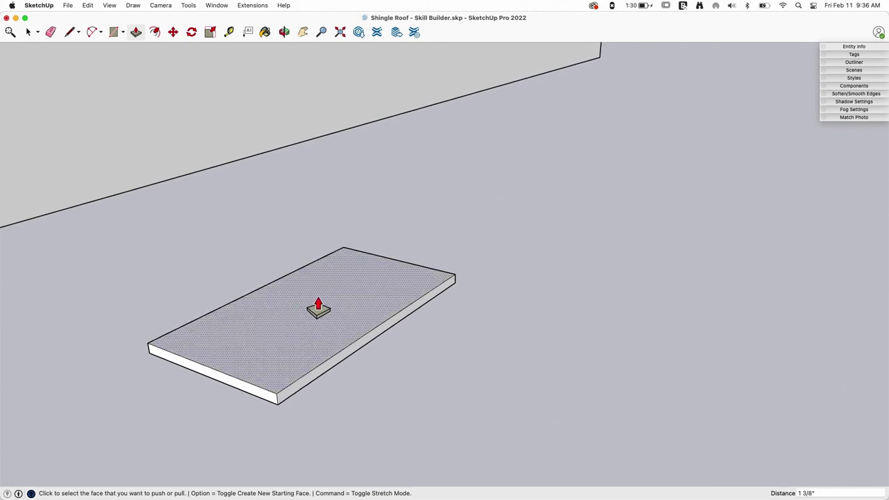
key(space)
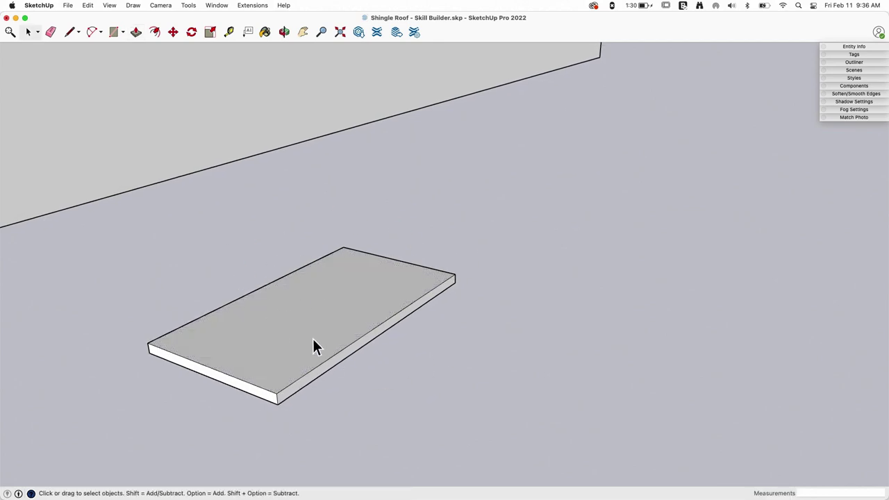
Step: Turn the whole slab into a component named Shingle
triple_click(312, 336)
middle_drag(312, 338, 328, 303)
right_click(328, 304)
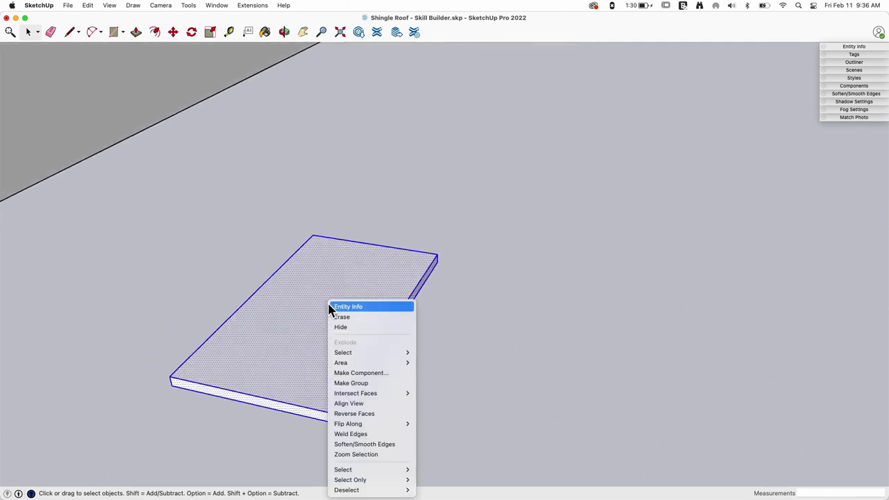
click(371, 372)
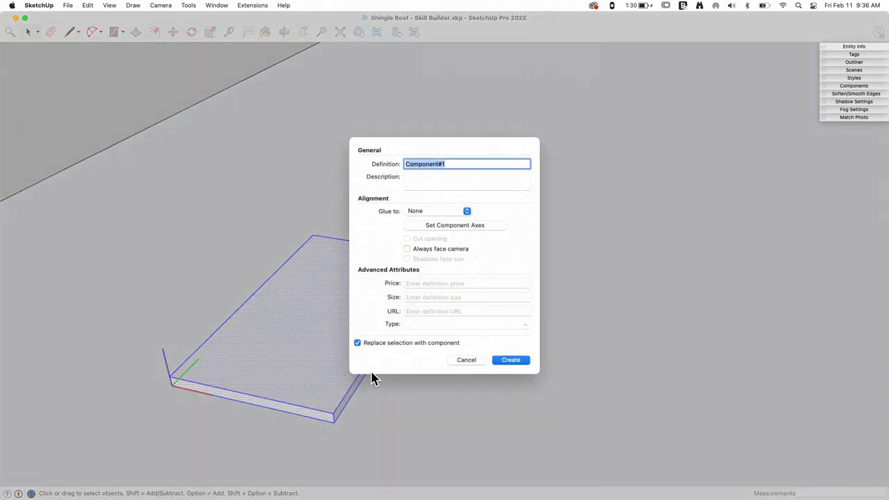
text(Shingle)
key(Return)
Step: Copy the shingle sideways along its front edge with a narrow gap and array the copy 20x into a row
middle_drag(164, 393, 232, 368)
key(m)
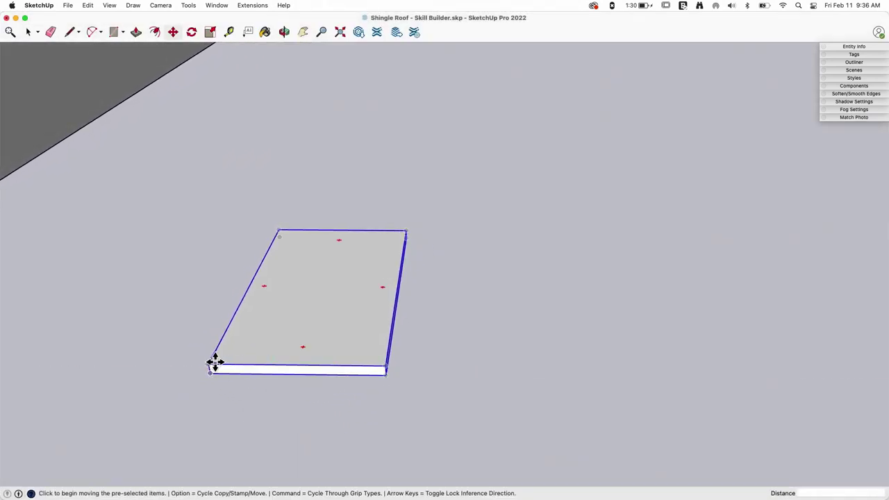
click(209, 364)
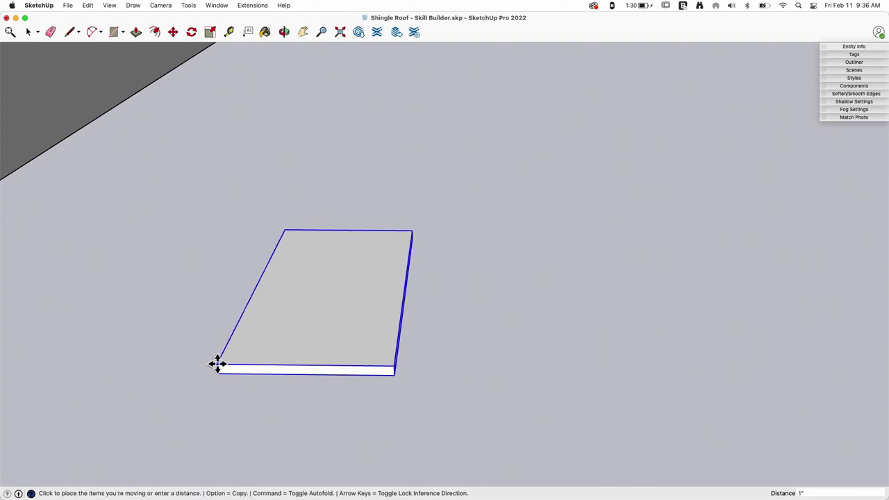
key(alt)
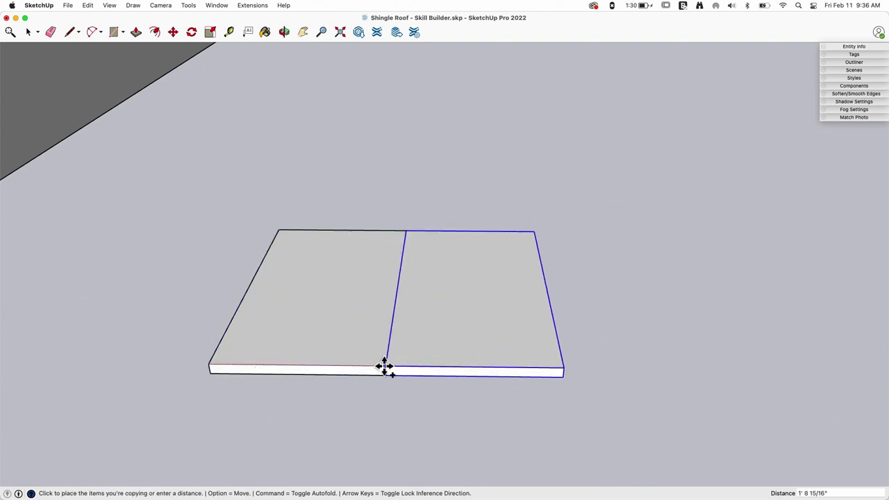
scroll(384, 366, up, 6)
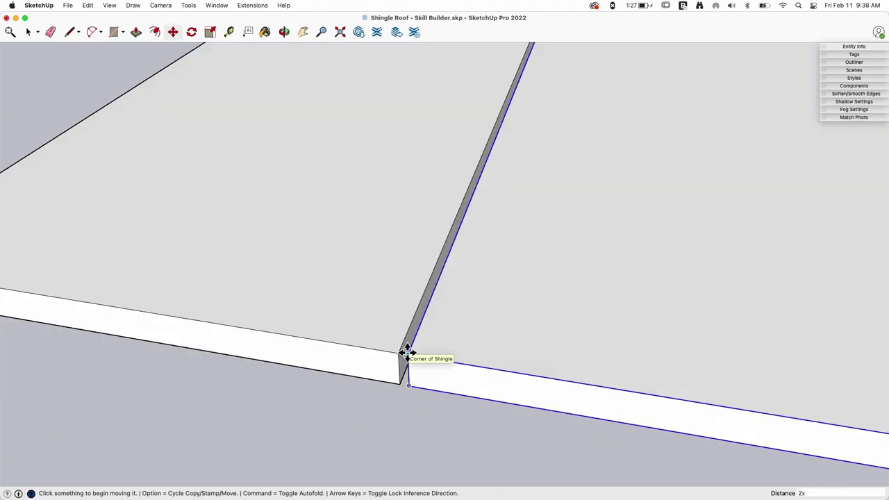
scroll(407, 354, down, 10)
scroll(407, 353, down, 5)
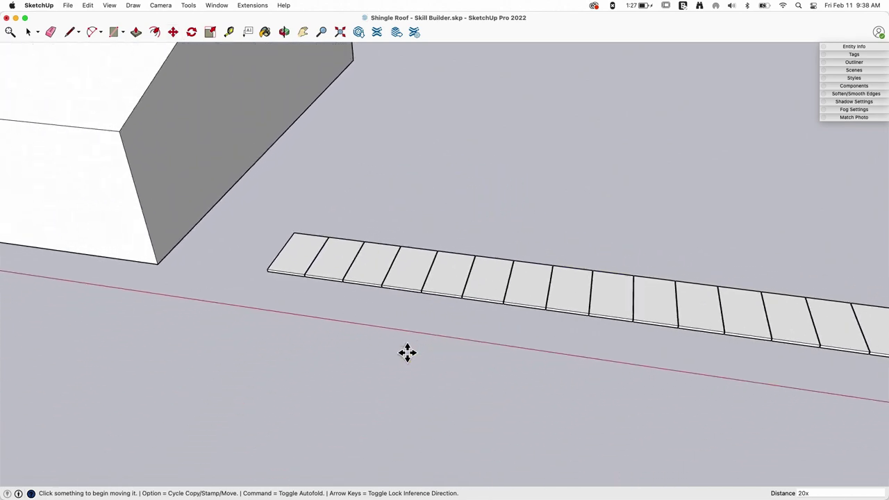
Step: Erase the eight surplus shingles at the far end of the row, keeping thirteen
scroll(407, 353, down, 5)
middle_drag(497, 339, 555, 299)
mouse_move(30, 133)
middle_down()
mouse_move(514, 256)
mouse_move(435, 322)
mouse_move(637, 327)
middle_up()
key(e)
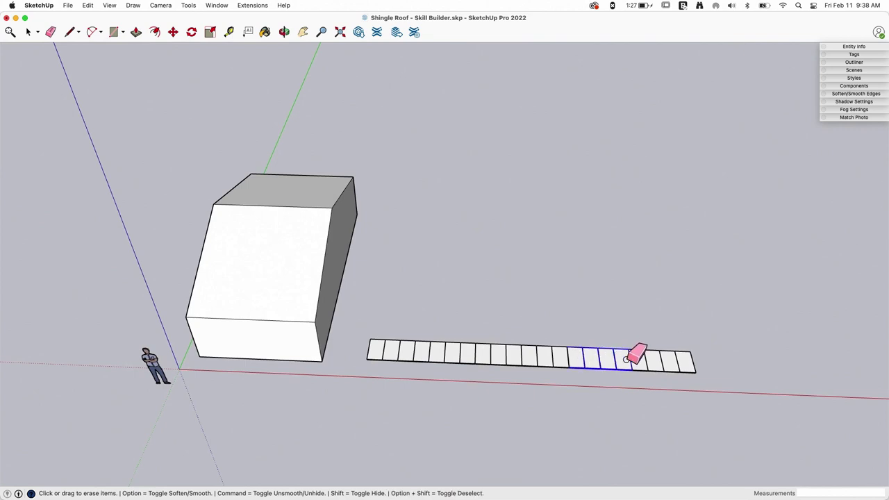
drag(704, 359, 707, 359)
key(space)
Step: Select the whole shingle row and draw a 5/16" helper line across the gap between its last two shingles
middle_drag(479, 334, 477, 354)
scroll(477, 353, up, 3)
scroll(340, 314, up, 2)
drag(679, 389, 730, 401)
middle_drag(730, 401, 681, 425)
scroll(675, 423, up, 4)
scroll(630, 377, up, 3)
mouse_move(630, 376)
middle_down()
mouse_move(719, 320)
mouse_move(621, 322)
middle_up()
scroll(621, 322, up, 6)
key(l)
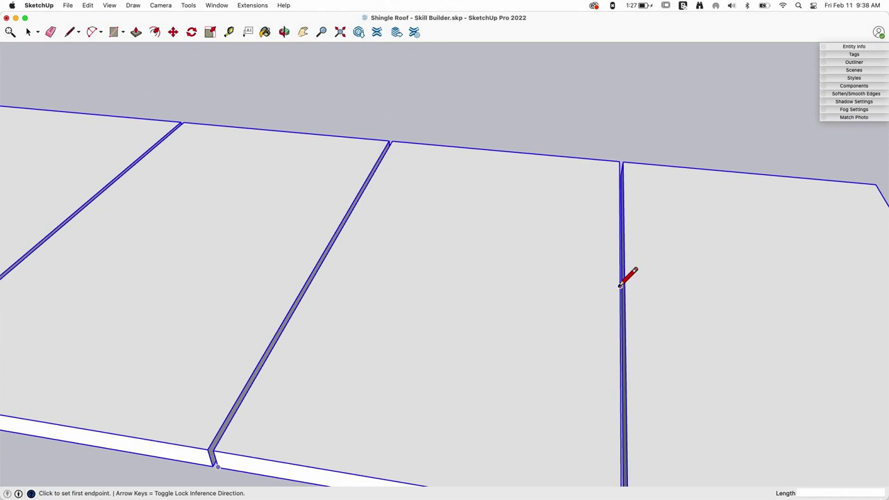
scroll(621, 285, up, 3)
click(620, 285)
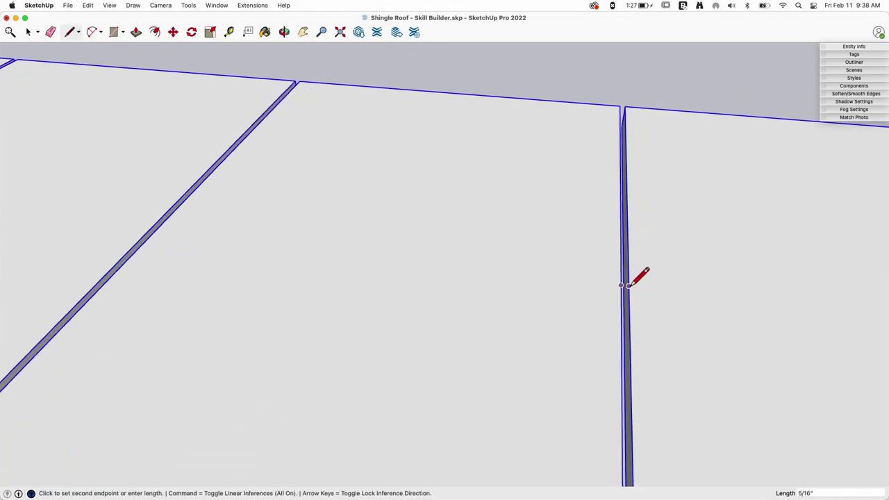
click(628, 285)
key(space)
Step: Copy the row from the last shingle's bottom front midpoint to the helper line's midpoint, forming a staggered overlapping second row
scroll(629, 289, down, 5)
middle_drag(607, 303, 637, 266)
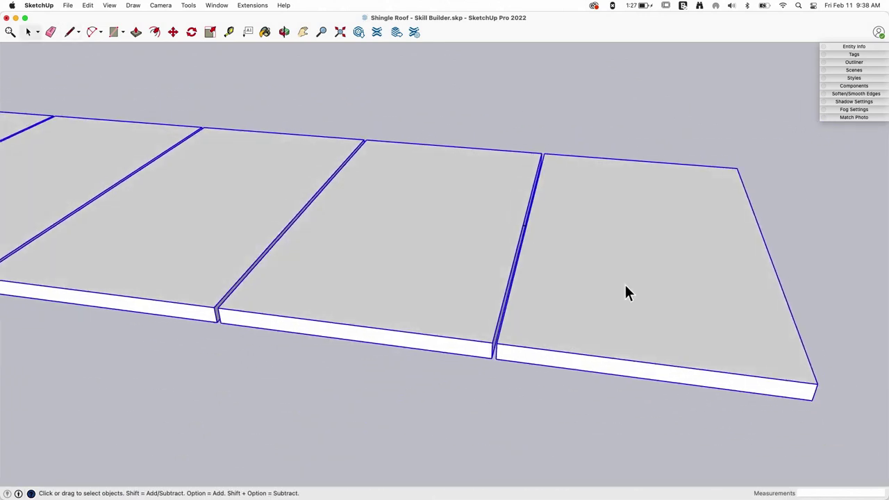
scroll(637, 266, down, 1)
scroll(42, 186, down, 3)
scroll(631, 331, up, 6)
key(m)
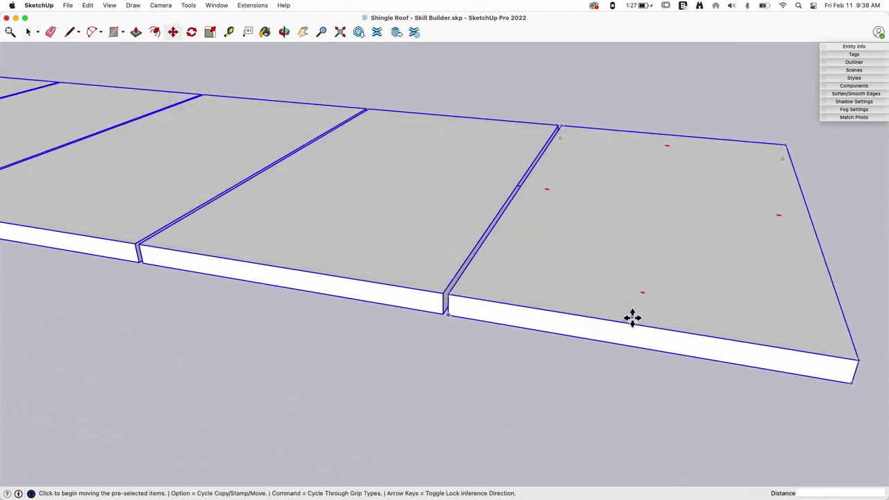
scroll(634, 349, up, 2)
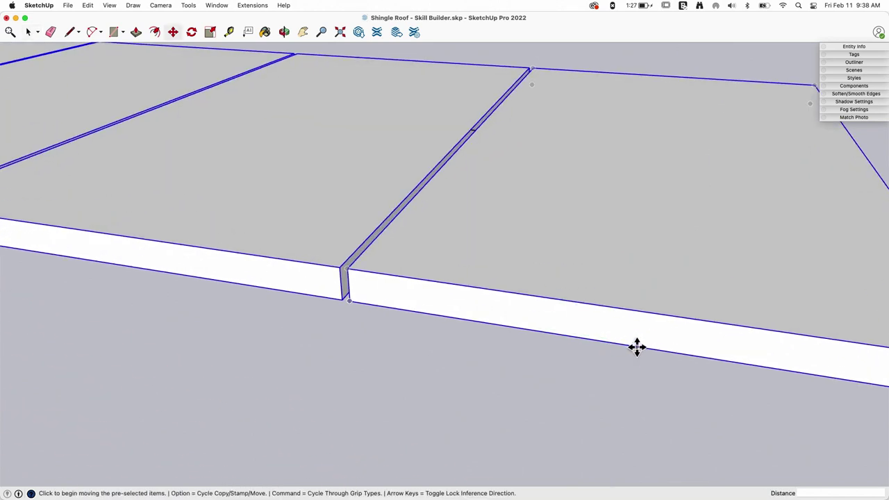
click(637, 347)
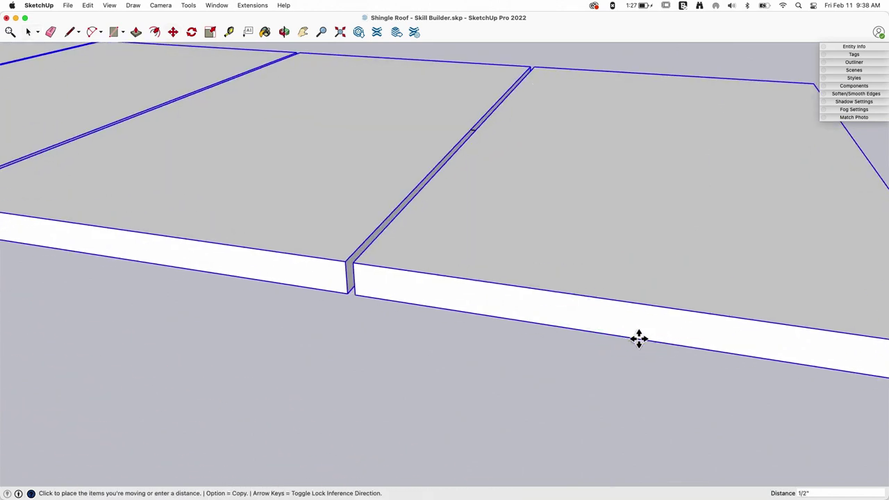
key(alt)
scroll(455, 122, up, 5)
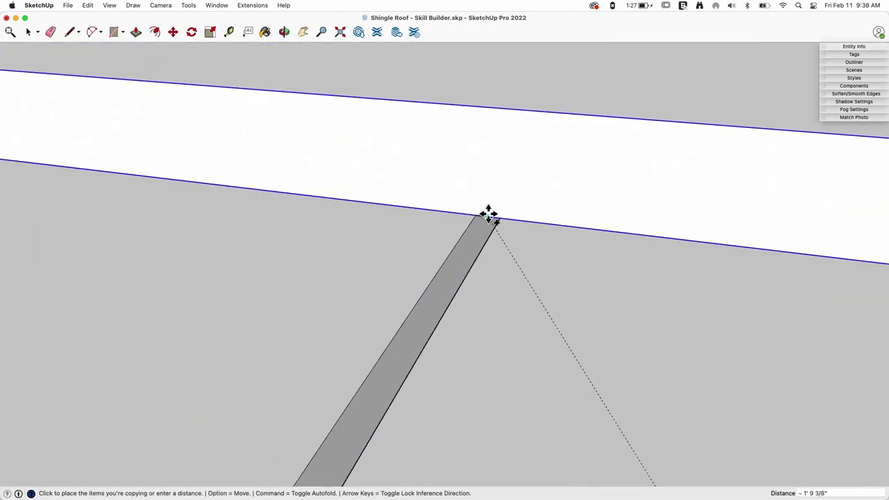
click(489, 215)
scroll(550, 218, down, 6)
key(space)
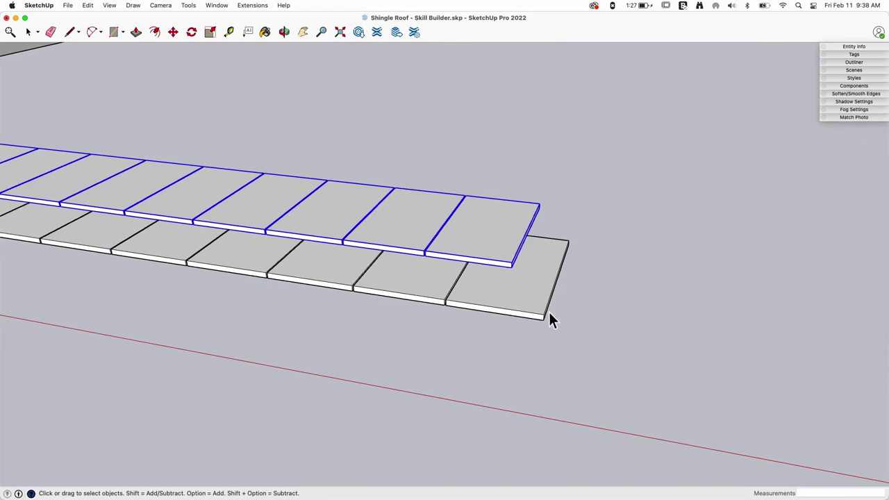
Step: Draw a short helper line across the gap between the last two shingles of the upper row
scroll(549, 311, up, 3)
scroll(514, 251, up, 3)
scroll(466, 236, up, 3)
scroll(464, 235, up, 5)
key(l)
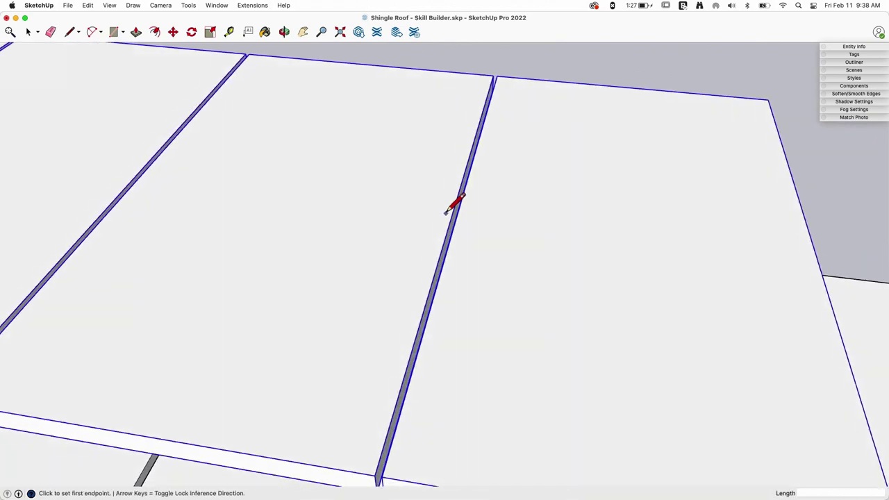
scroll(470, 200, down, 3)
key(space)
Step: Copy both shingle rows about 3' 1" from a lower-row shingle's bottom front midpoint to the upper row's helper line
scroll(584, 284, down, 10)
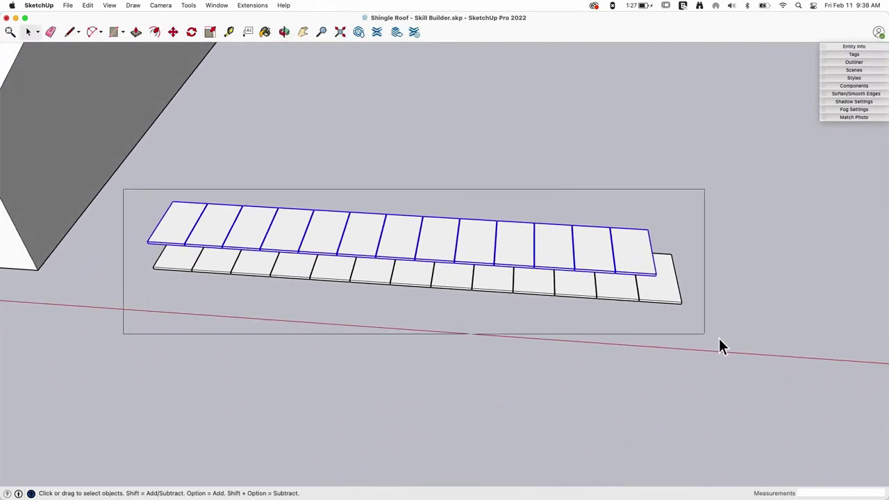
drag(719, 338, 720, 338)
key(m)
scroll(617, 337, up, 10)
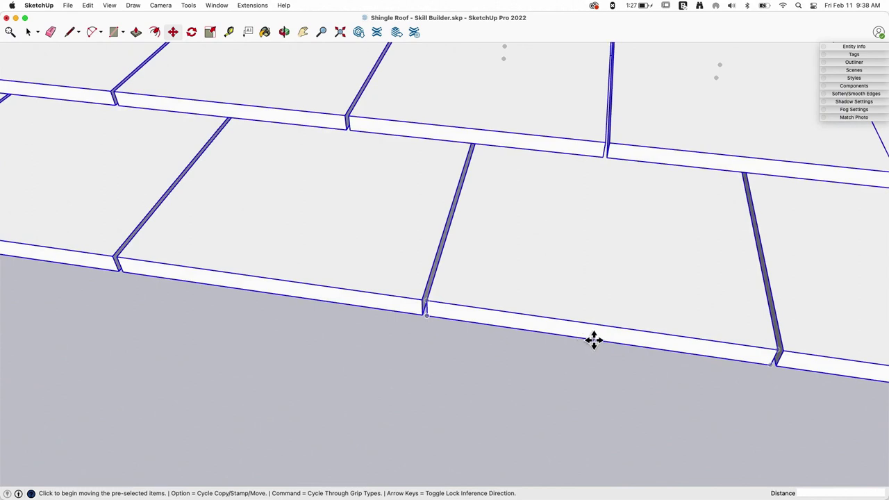
click(593, 339)
key(alt)
scroll(598, 208, down, 5)
scroll(551, 145, up, 5)
scroll(548, 167, up, 8)
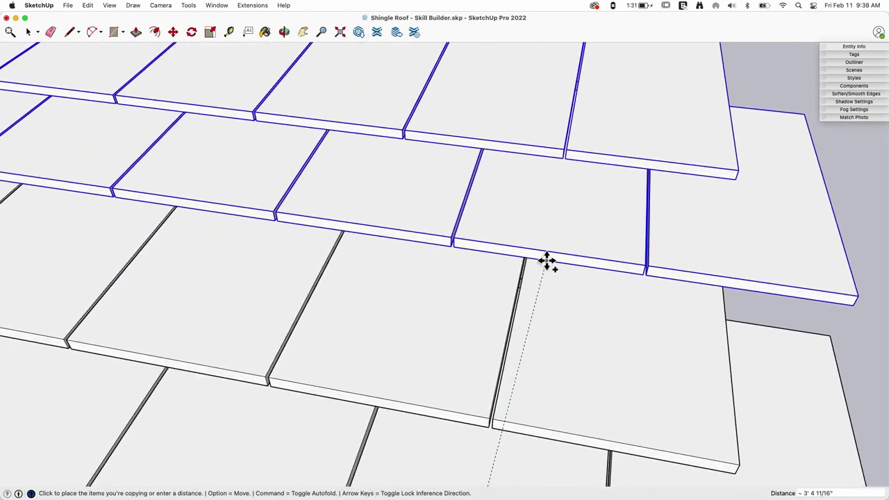
scroll(511, 282, up, 5)
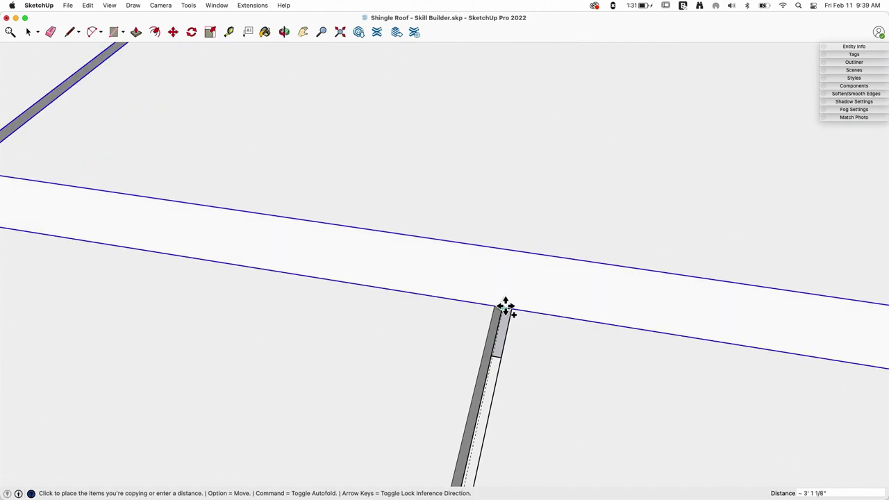
Step: Array the copied pair of rows 10x to form a full field of overlapping shingles
scroll(505, 307, down, 10)
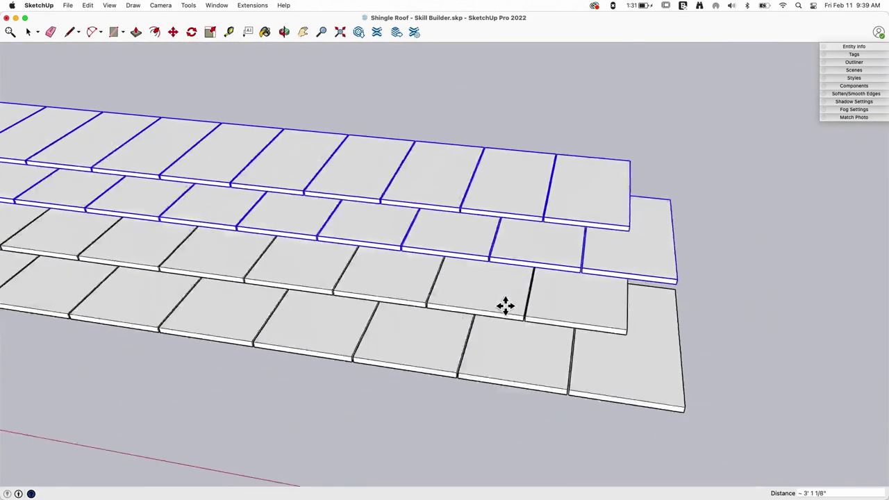
scroll(505, 306, down, 5)
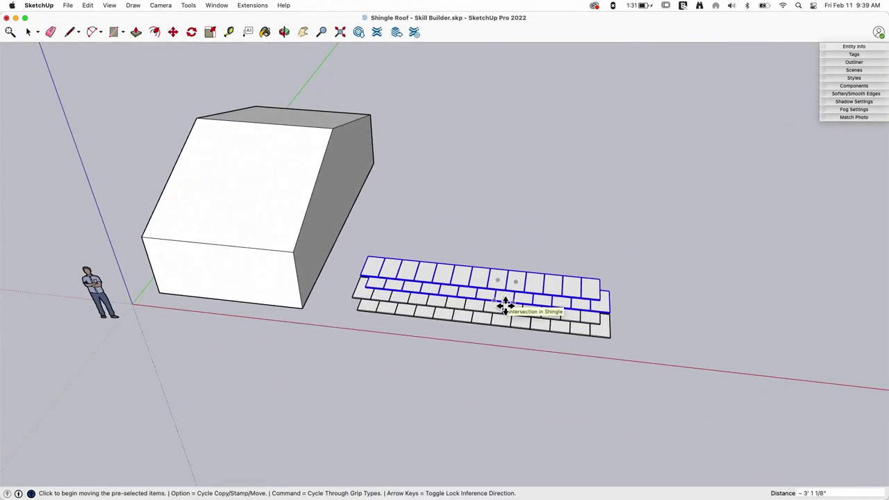
text(10x)
key(Return)
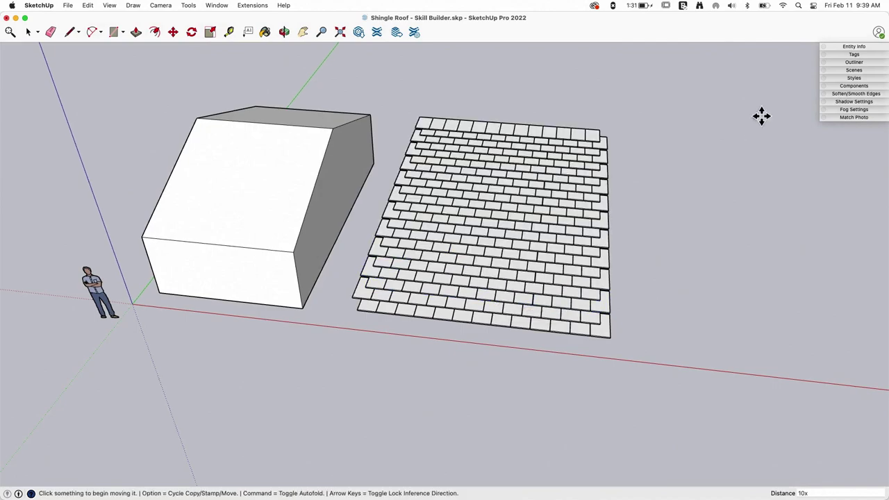
key(space)
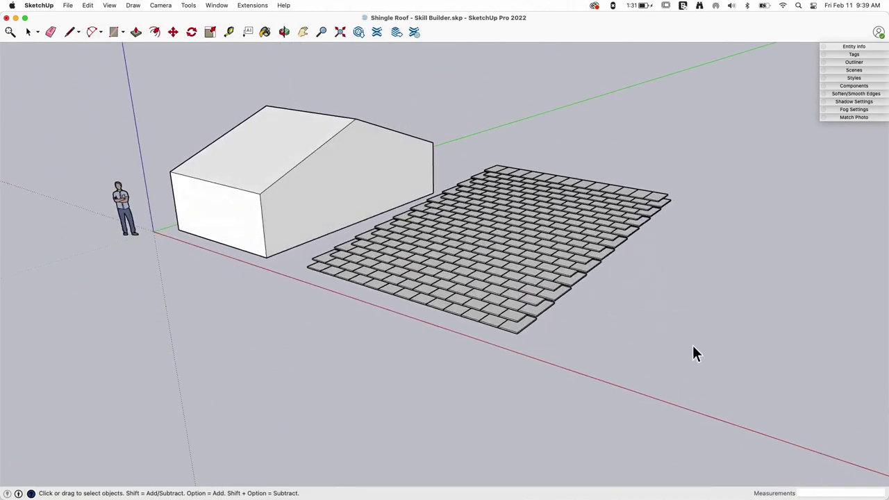
middle_drag(717, 401, 387, 182)
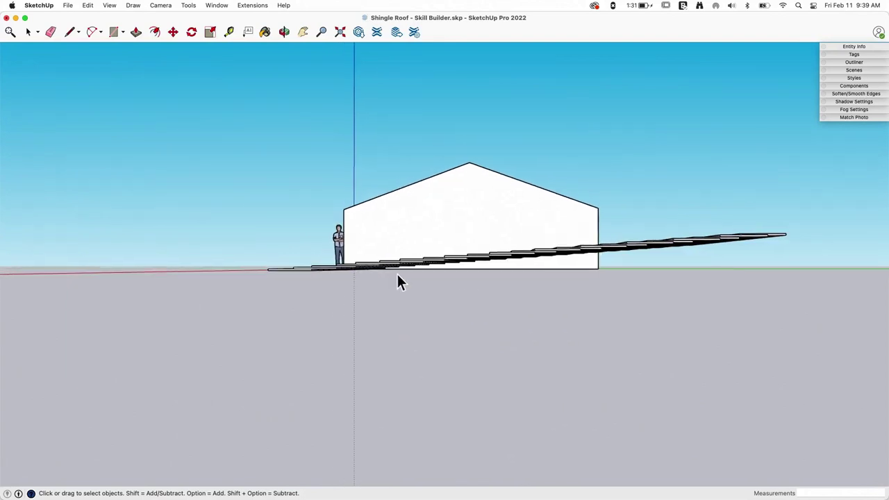
middle_drag(397, 274, 458, 300)
scroll(464, 343, up, 10)
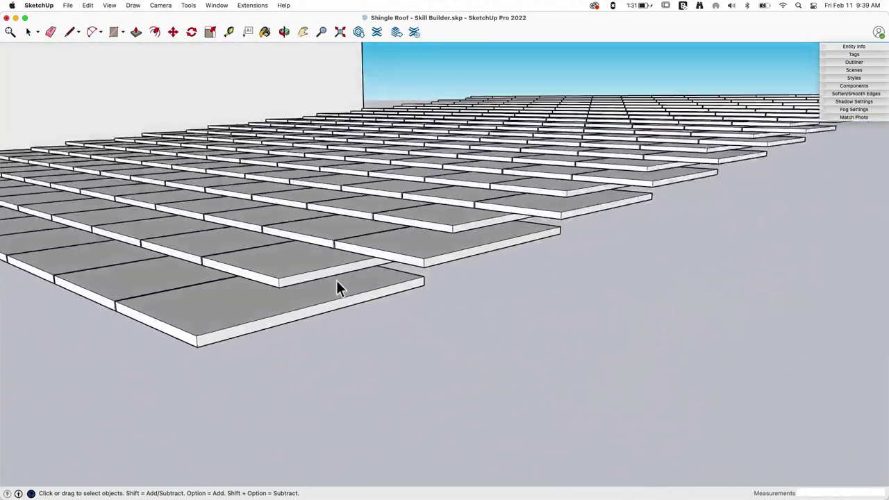
Step: Draw a straight line along the underside corners of the shingle field's side, from the lowest row to the highest row
scroll(336, 280, down, 5)
middle_drag(336, 280, 453, 157)
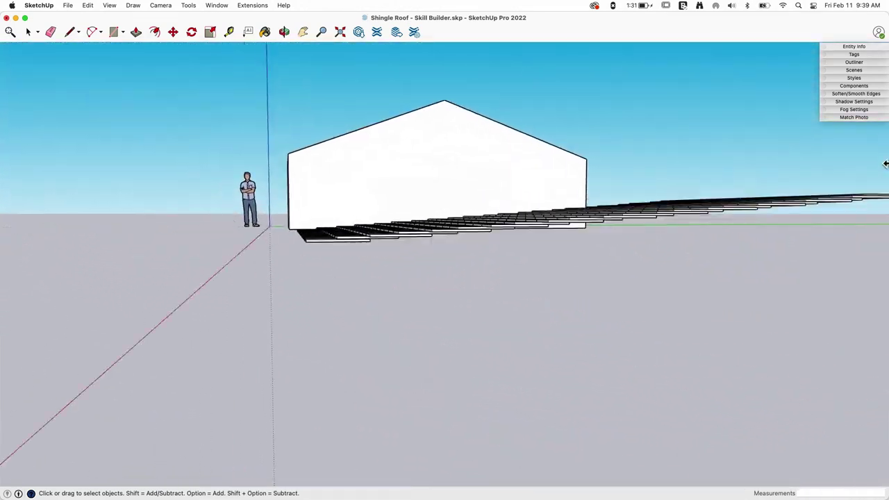
key(l)
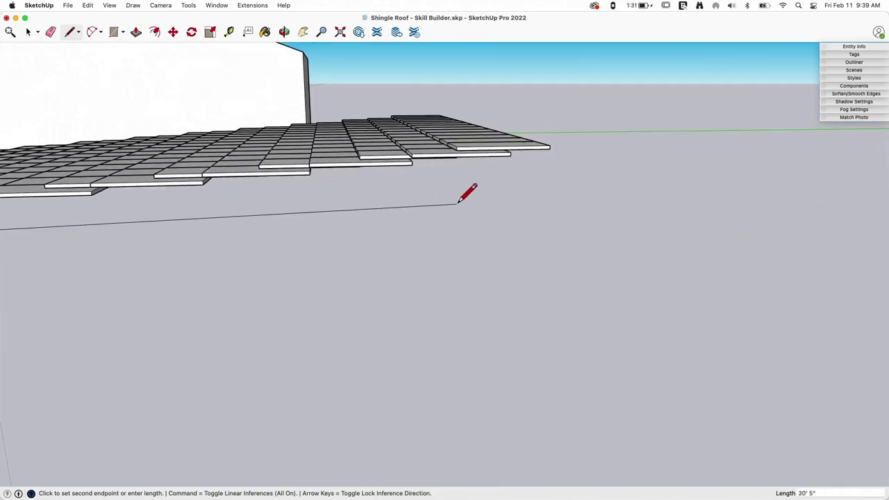
key(space)
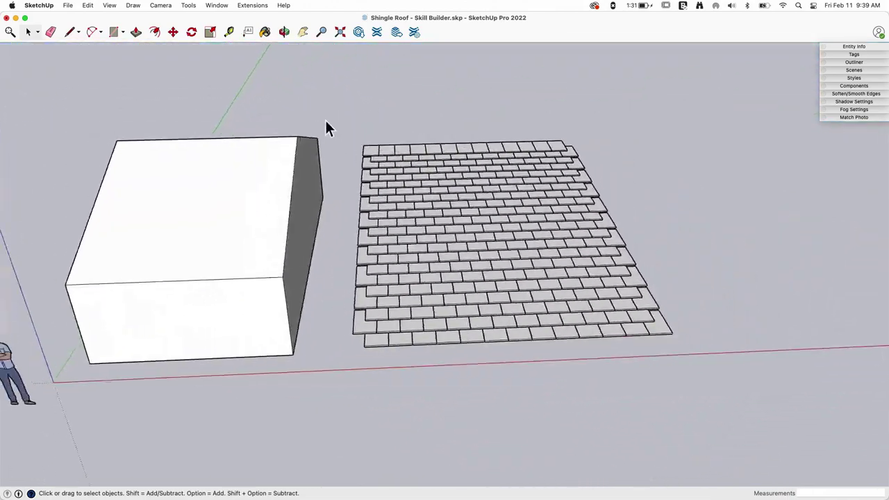
Step: Select the whole shingle field with its underside line and move it by the second shingle's bottom corner onto the roof's eave corner
drag(330, 119, 701, 382)
key(m)
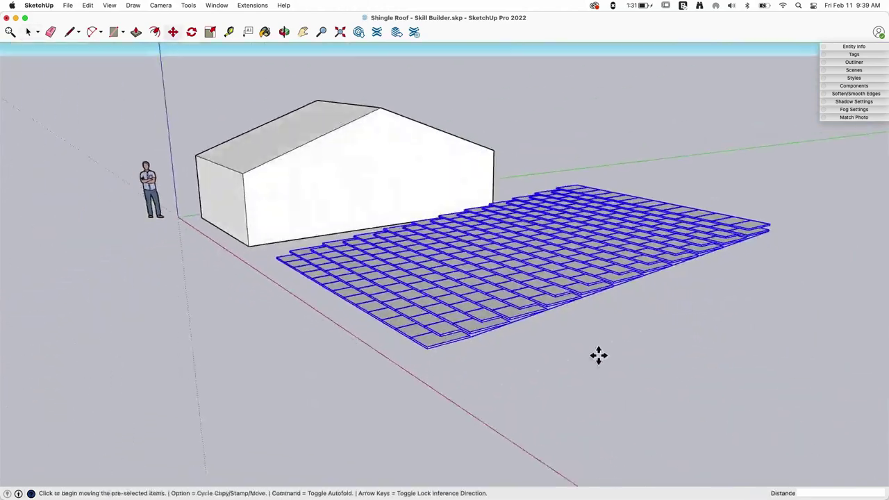
scroll(540, 376, up, 5)
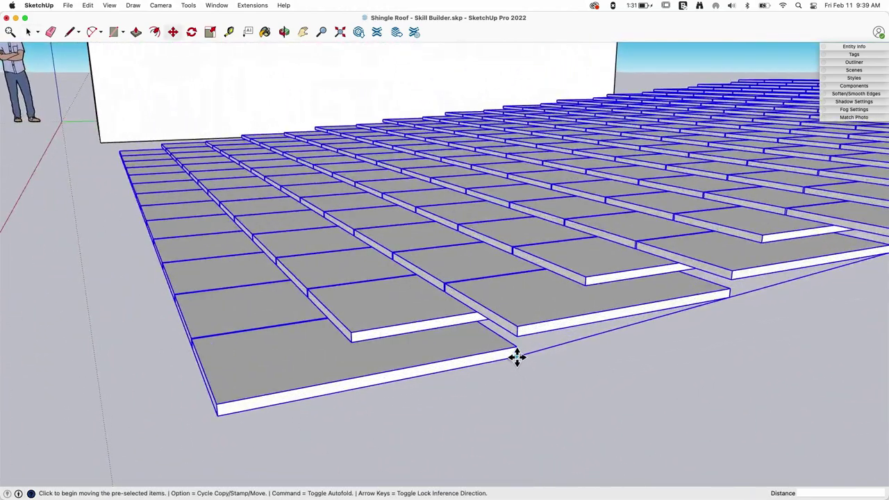
click(516, 356)
scroll(494, 373, down, 5)
middle_drag(494, 373, 350, 190)
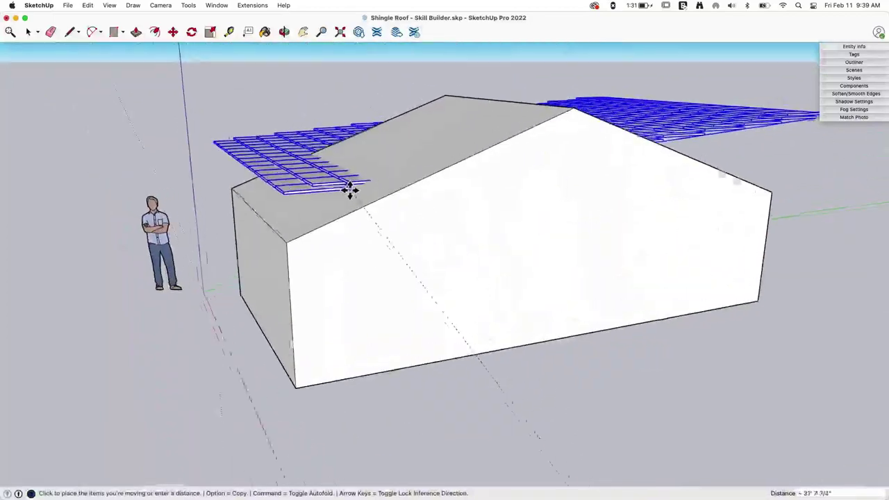
scroll(292, 227, up, 4)
scroll(293, 227, up, 1)
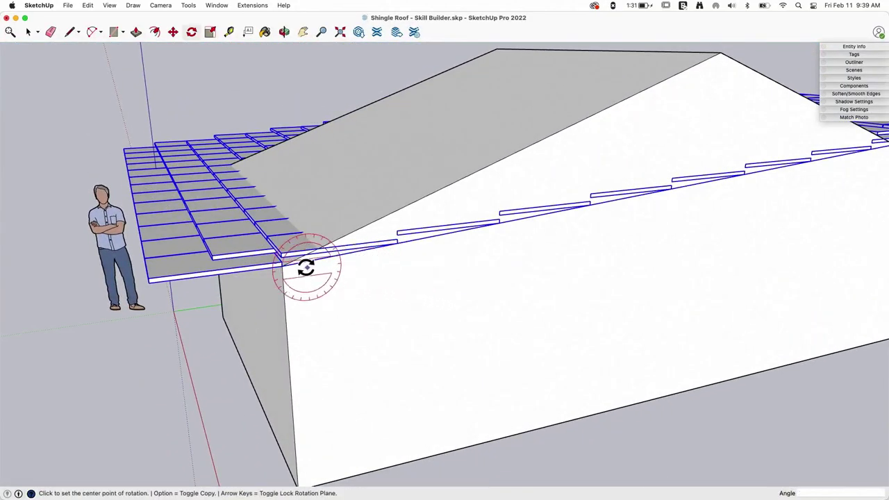
Step: Rotate the shingle field about the eave corner until its underside line follows the roof slope
scroll(308, 269, up, 4)
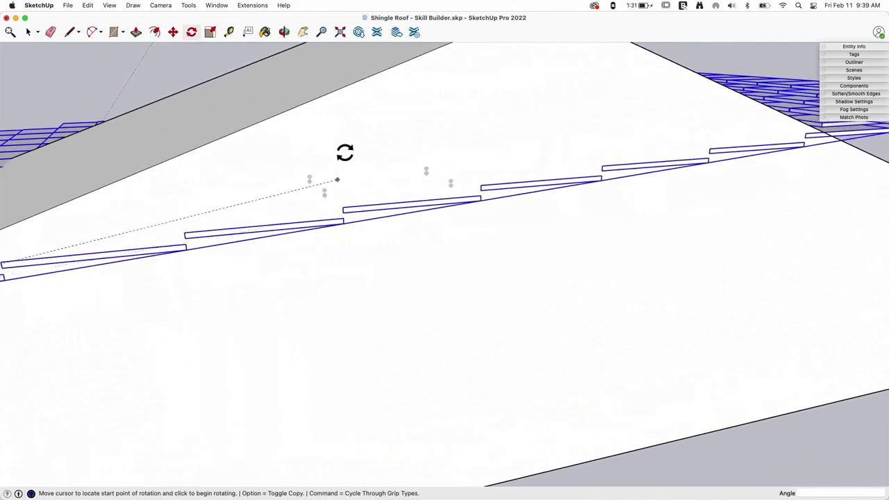
middle_drag(306, 276, 329, 267)
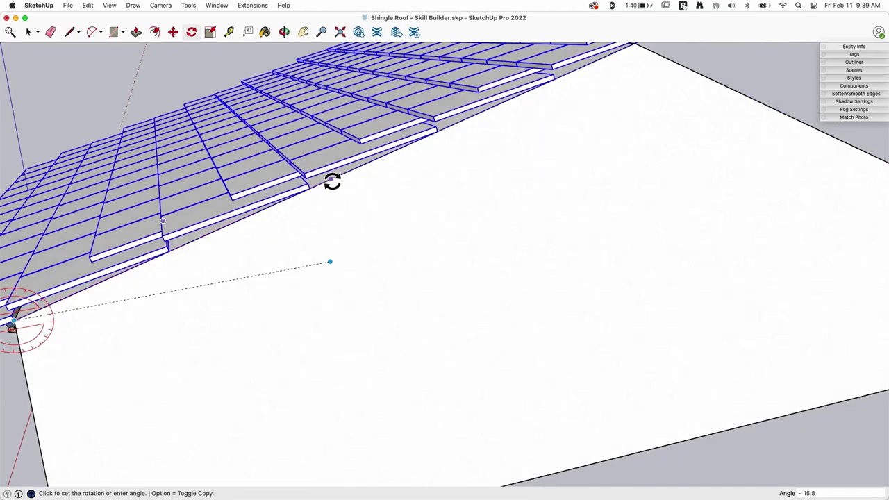
click(332, 181)
key(space)
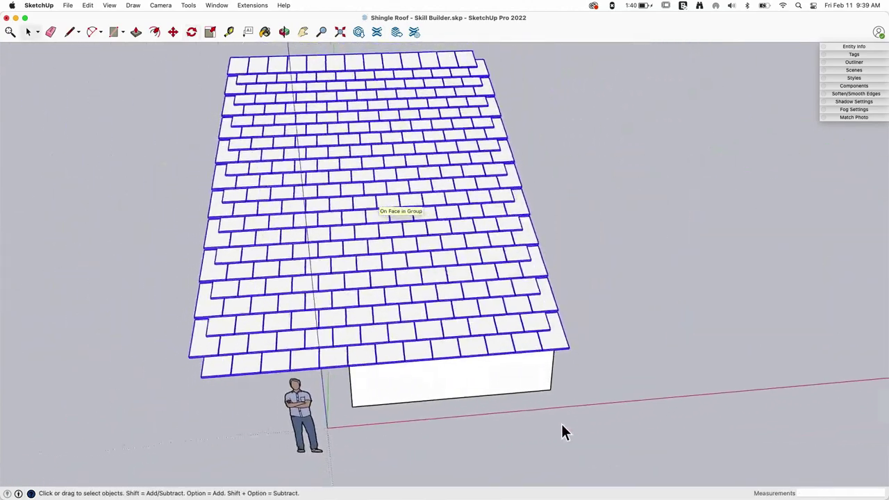
Step: Move the shingle field about 10 5/8" along the red axis so the shorter rows' ends align with the building's side wall
middle_drag(562, 424, 518, 407)
scroll(523, 348, up, 4)
key(m)
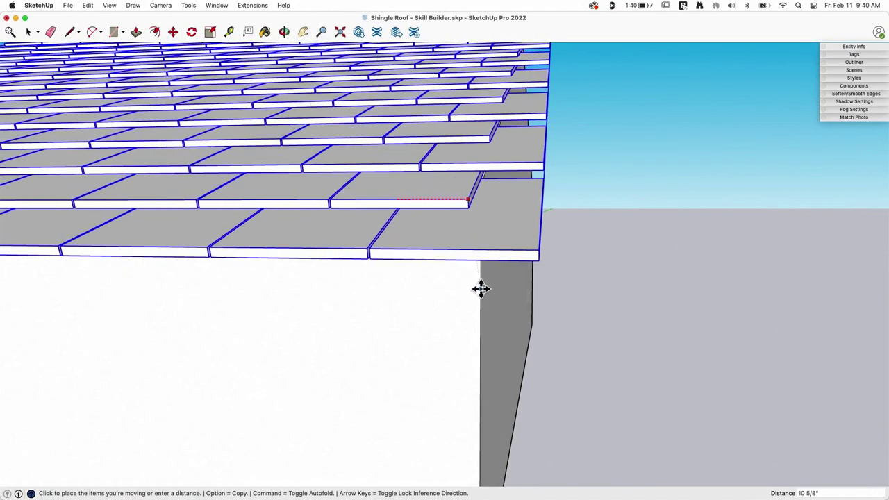
scroll(594, 283, down, 5)
middle_drag(587, 283, 555, 175)
Step: Select the end shingles of all the longer rows that overhang the building's side wall
drag(558, 141, 544, 311)
middle_drag(544, 312, 513, 216)
scroll(513, 218, up, 4)
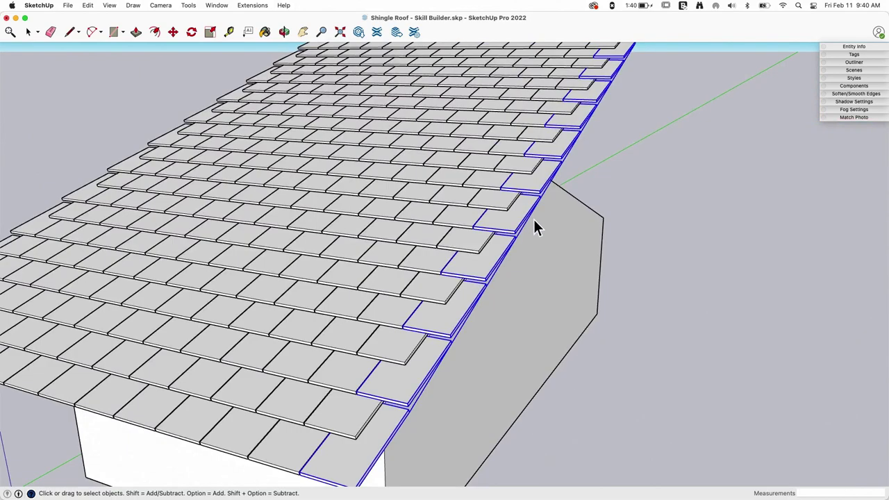
Step: Try to scale the overhanging end shingles to about 0.49 along the red axis, undoing the scaling
key(s)
click(551, 179)
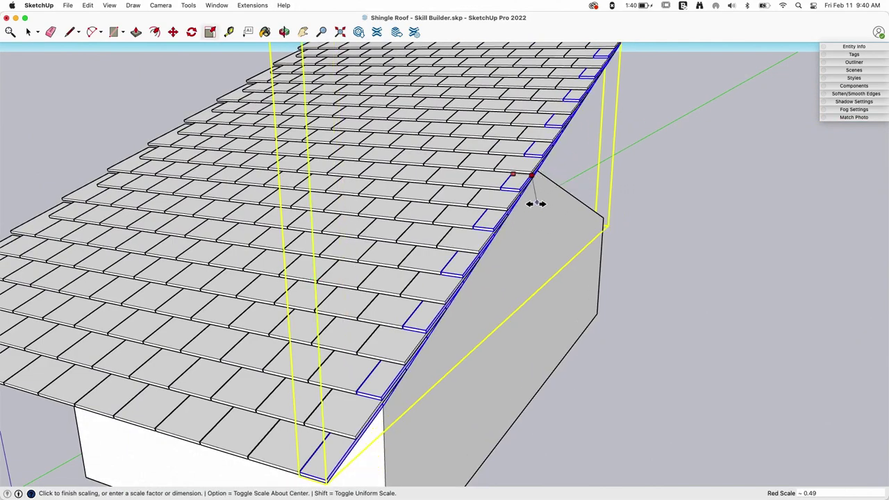
click(530, 211)
key(space)
middle_drag(530, 208, 505, 245)
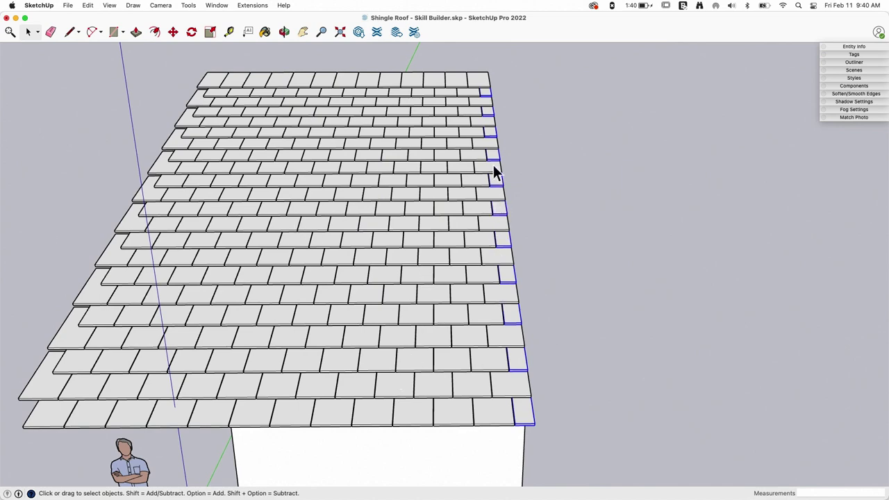
scroll(492, 167, up, 3)
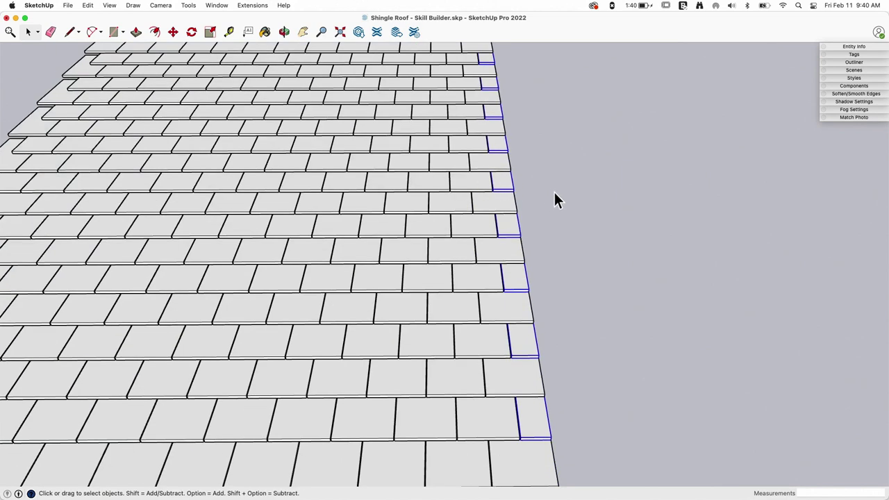
scroll(566, 198, down, 10)
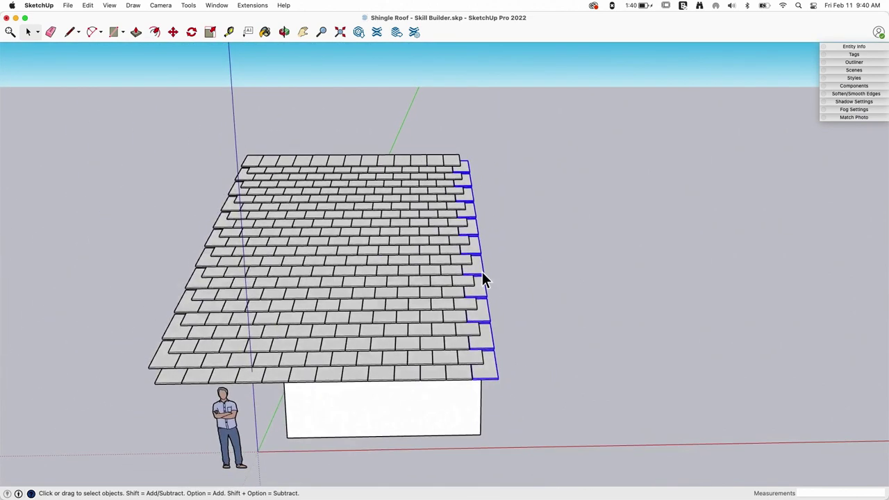
Step: Make the selected overhanging end shingles unique and show the entity information for one of them
scroll(484, 280, down, 1)
right_click(479, 268)
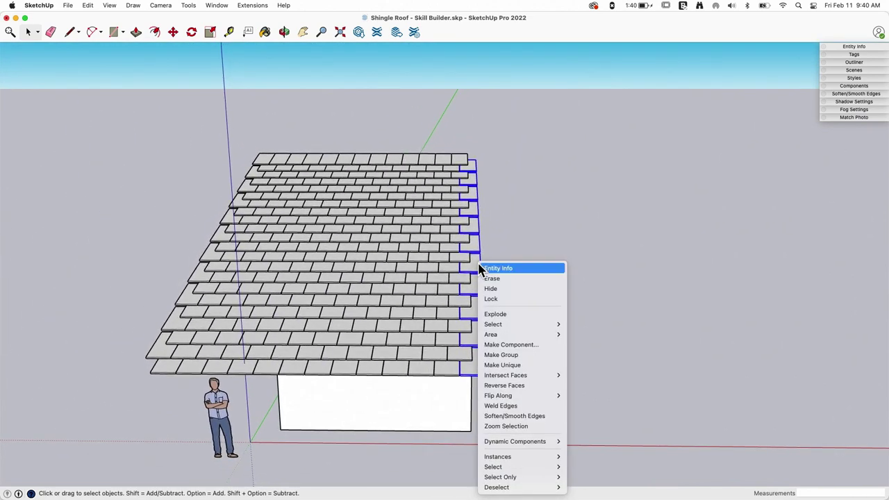
click(517, 366)
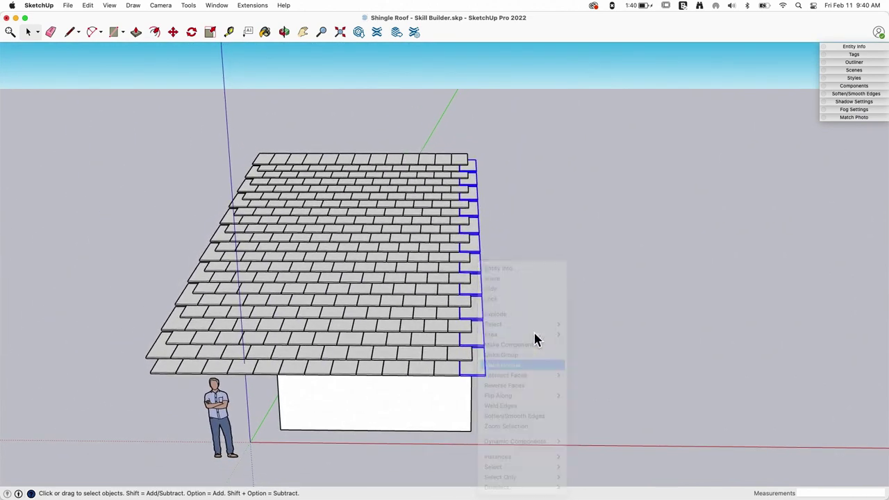
click(846, 47)
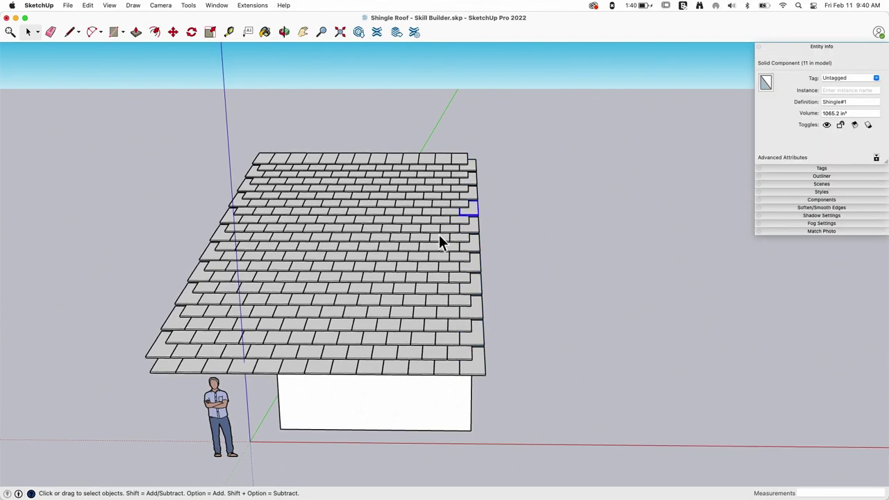
Step: Edit one of the unique end shingles and push its outer side face back flush with the neighbouring shorter rows
middle_drag(456, 225, 465, 330)
scroll(466, 337, up, 6)
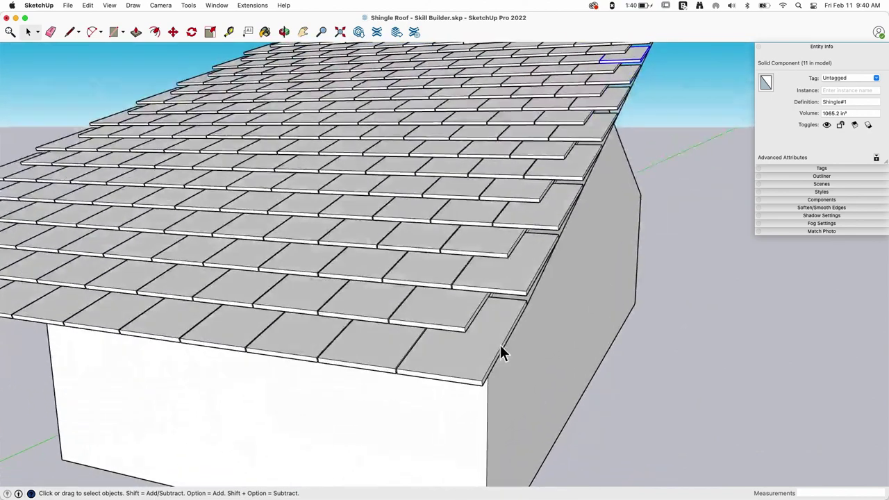
double_click(501, 334)
key(p)
middle_drag(512, 313, 496, 311)
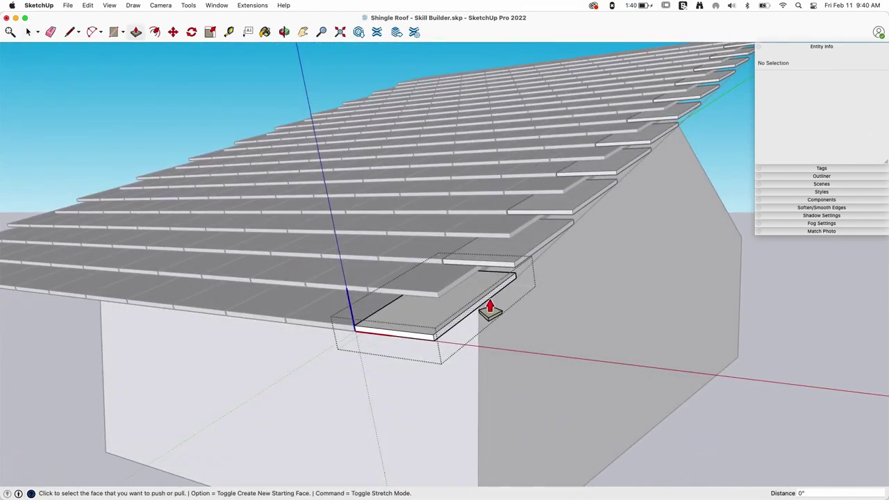
key(space)
scroll(484, 333, down, 6)
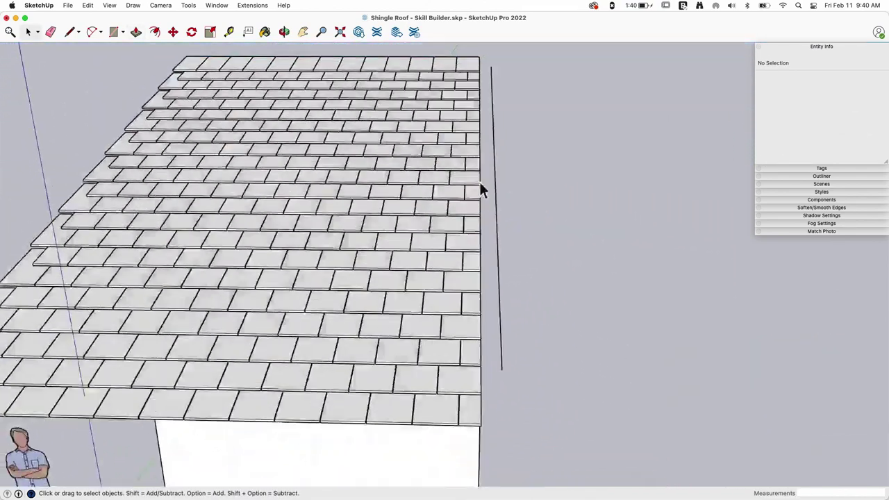
Step: Erase the leftover underside line beside the shingles and the scale figure beside the building
scroll(479, 177, up, 3)
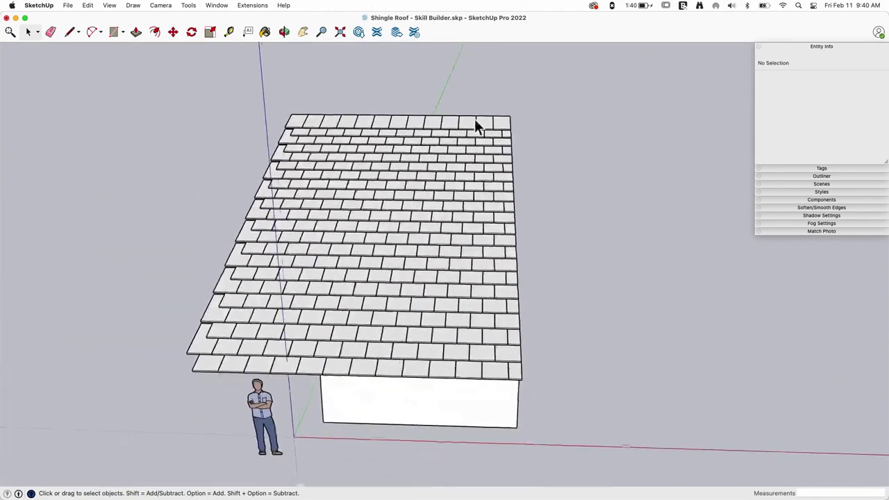
mouse_move(476, 123)
middle_down()
mouse_move(520, 212)
mouse_move(525, 184)
mouse_move(457, 233)
mouse_move(393, 254)
mouse_move(387, 174)
mouse_move(375, 212)
mouse_move(380, 261)
middle_up()
key(e)
click(379, 258)
key(space)
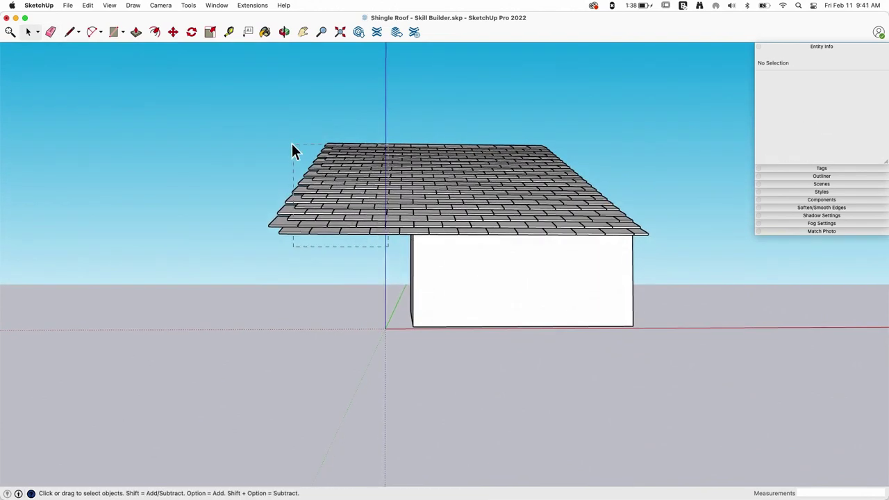
Step: Delete the surplus shingle columns that extend beyond the building's opposite side wall, near the model origin
drag(291, 143, 290, 143)
drag(388, 247, 290, 144)
key(Delete)
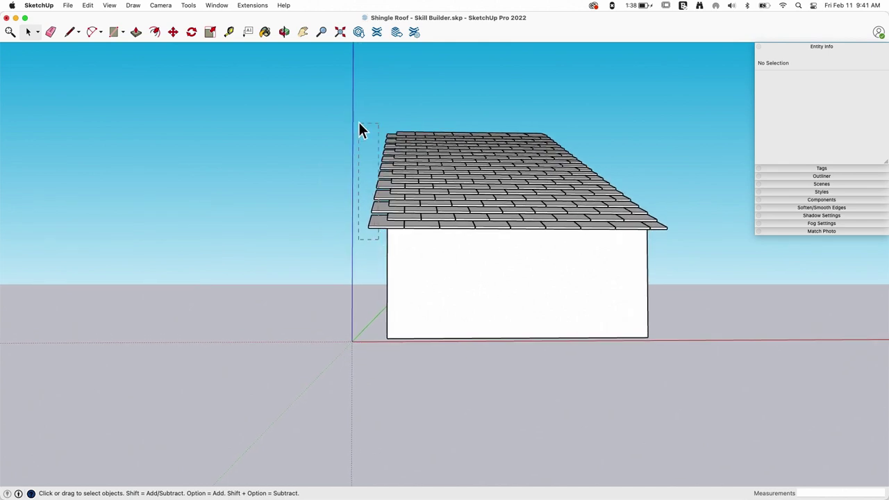
Step: Select the overhanging end shingles on the origin side of the roof and make them unique
drag(358, 119, 350, 268)
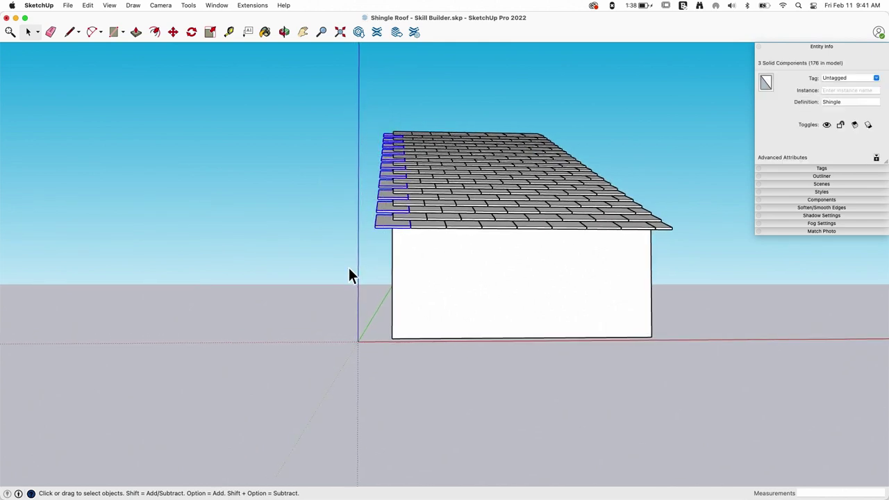
right_click(387, 198)
click(425, 293)
Step: Edit one of the origin-side end shingles and push its outer face back flush with the neighbouring rows
mouse_move(382, 205)
middle_down()
mouse_move(437, 177)
mouse_move(463, 201)
mouse_move(421, 211)
mouse_move(368, 198)
middle_up()
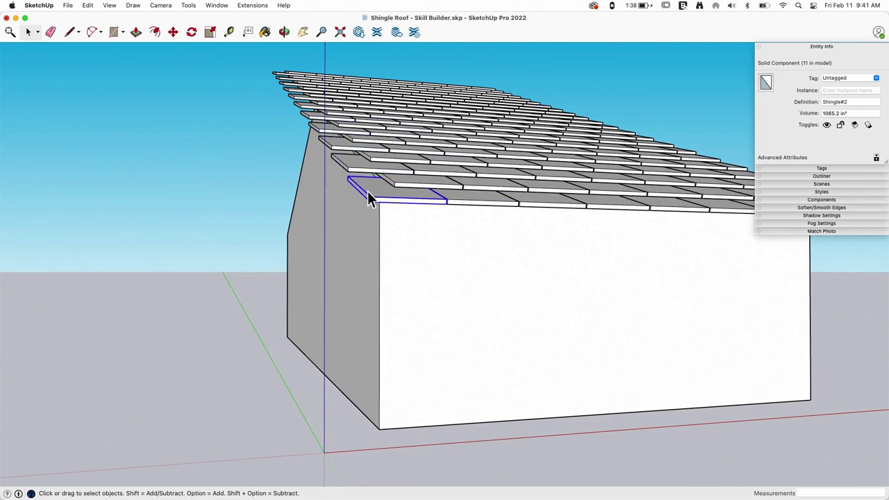
double_click(368, 198)
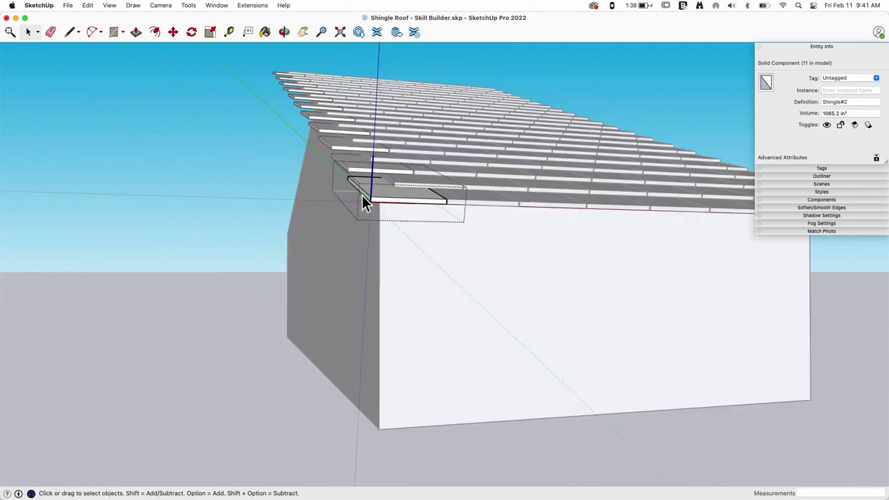
click(380, 240)
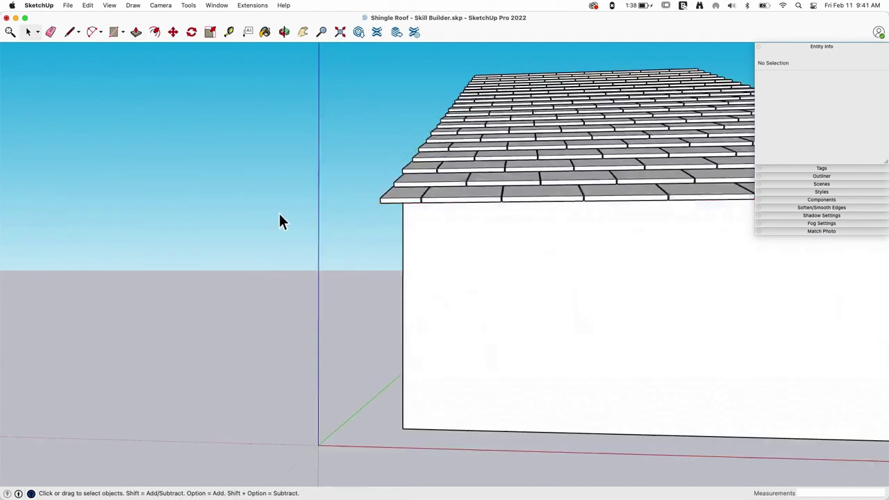
Step: Inspect the trimmed roof edge on the origin side, selecting the full-width end shingles of alternate rows
scroll(408, 265, up, 5)
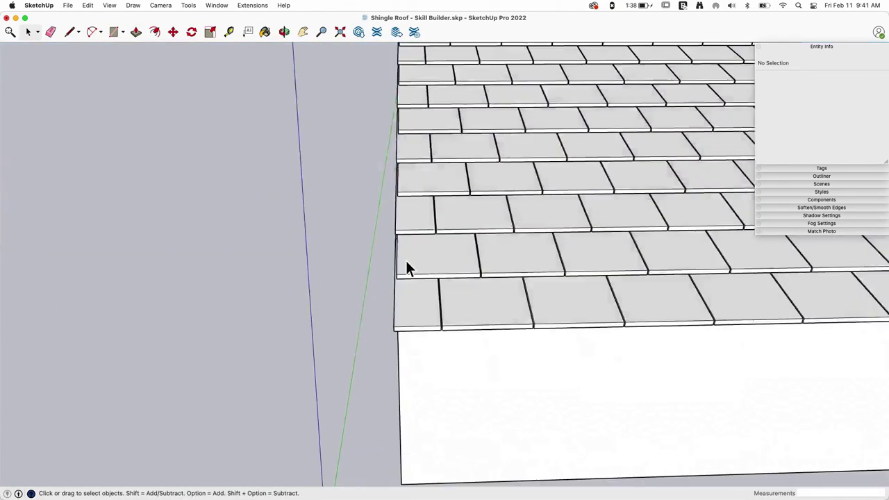
scroll(396, 282, down, 3)
click(421, 279)
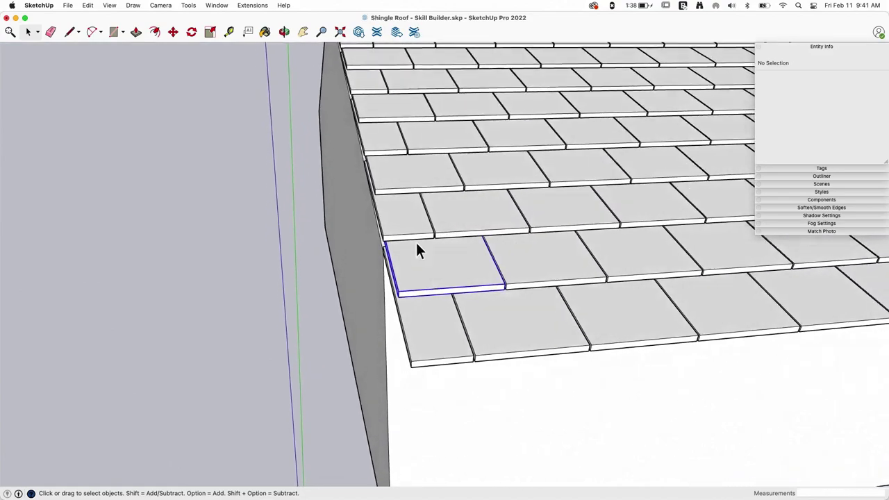
shift+click(410, 179)
shift+click(384, 111)
middle_drag(369, 126, 351, 117)
Step: Delete the shingle rows that extend past the roof ridge
scroll(340, 140, down, 3)
scroll(340, 141, down, 3)
middle_drag(430, 285, 653, 132)
scroll(600, 222, down, 3)
click(636, 224)
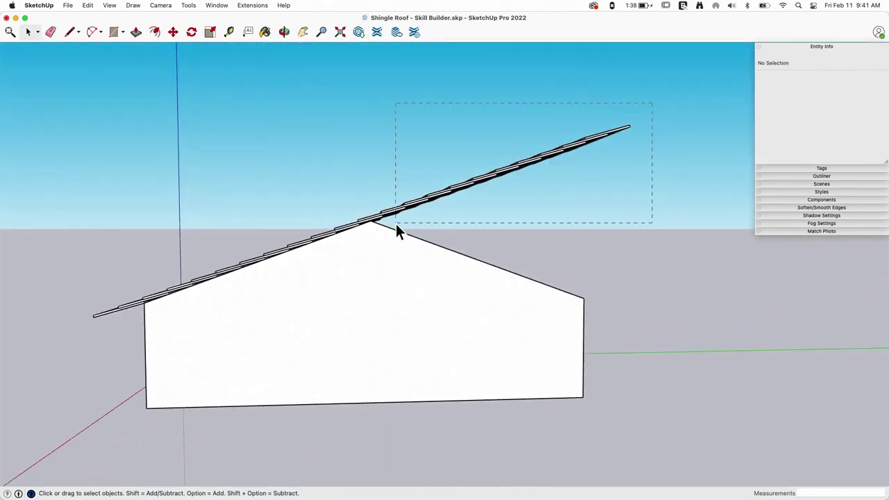
drag(396, 225, 396, 225)
key(Delete)
middle_drag(396, 224, 395, 224)
scroll(361, 250, up, 2)
middle_drag(360, 248, 412, 191)
click(400, 169)
key(s)
key(space)
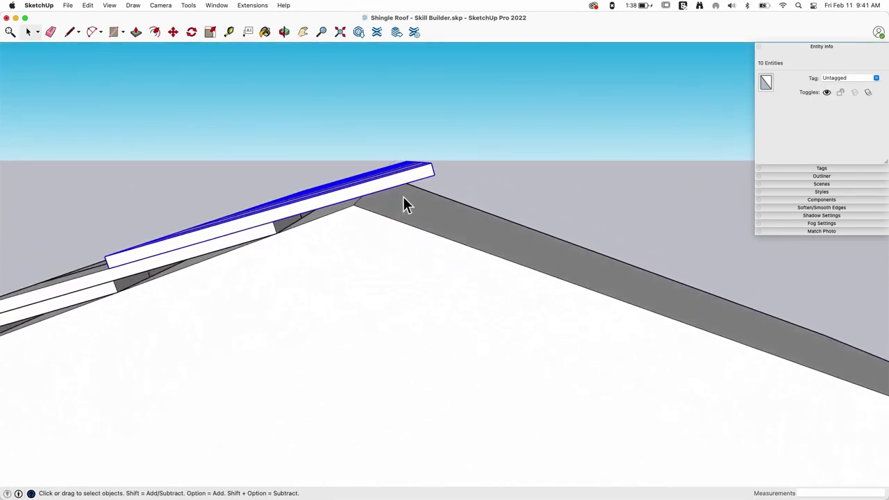
double_click(402, 183)
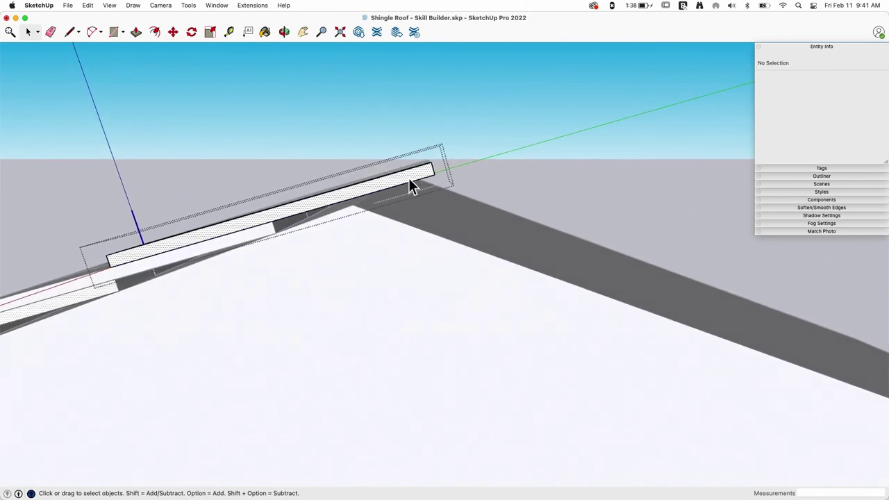
click(413, 182)
middle_drag(413, 182, 430, 170)
click(431, 165)
click(554, 163)
Step: Select the row of full-width top shingles that overhang the roof ridge and make them unique
middle_drag(554, 163, 444, 159)
click(445, 159)
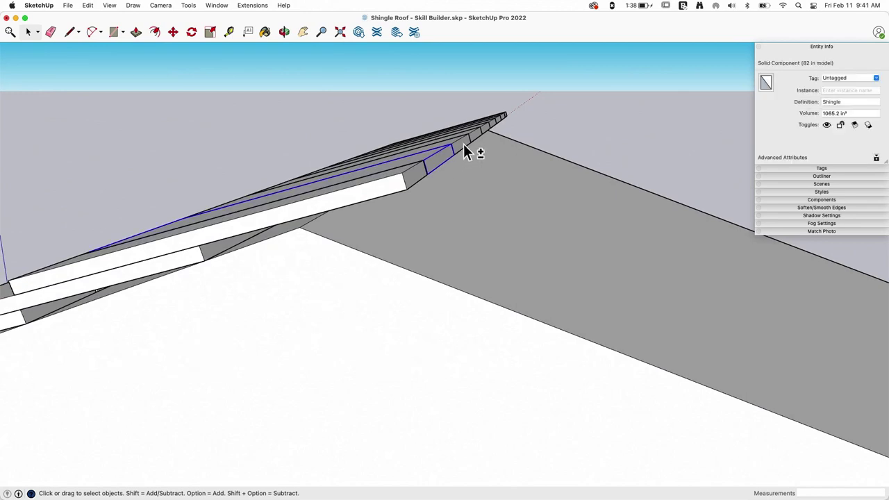
shift+click(479, 136)
shift+click(488, 130)
shift+click(493, 126)
middle_drag(494, 125, 477, 155)
right_click(488, 145)
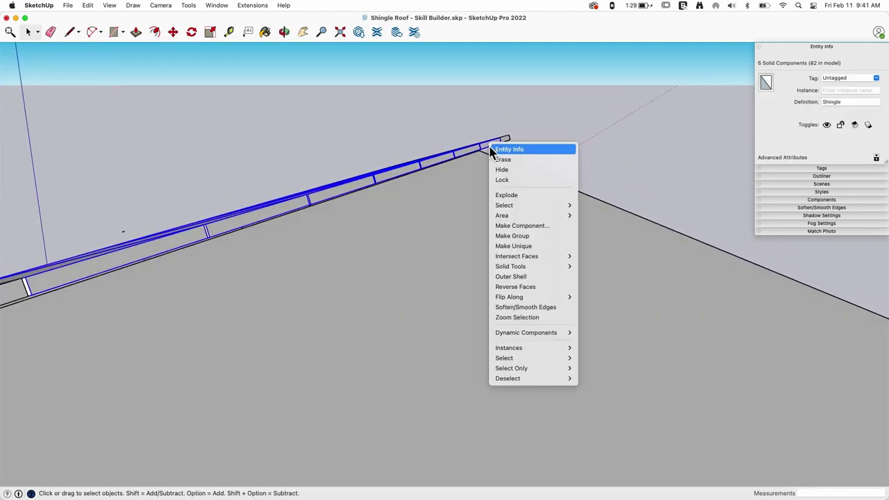
click(520, 244)
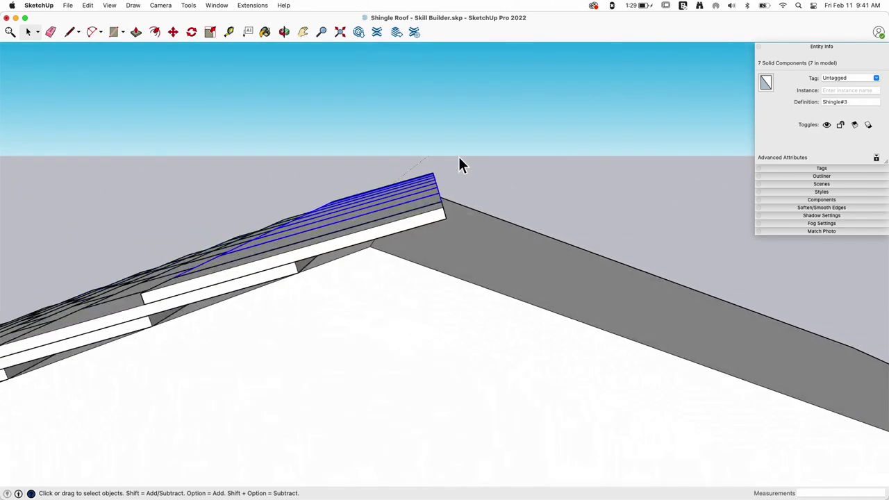
Step: Edit one of the unique ridge-row shingles and push its overhanging end face back to the ridge
middle_drag(459, 157, 404, 251)
double_click(404, 251)
key(p)
click(405, 252)
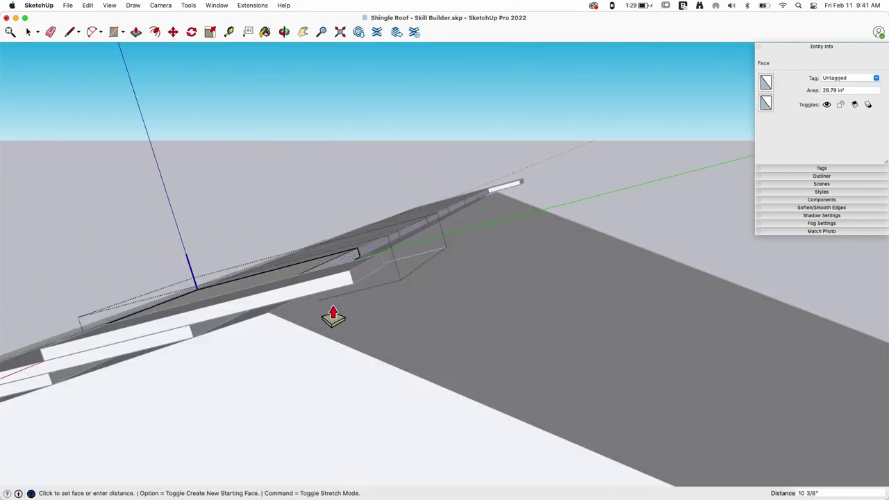
click(267, 312)
key(space)
Step: Make the narrow ridge-row shingle at the near gable unique and push its overhanging end face back flush with its row
middle_drag(602, 177, 393, 308)
click(462, 307)
right_click(462, 309)
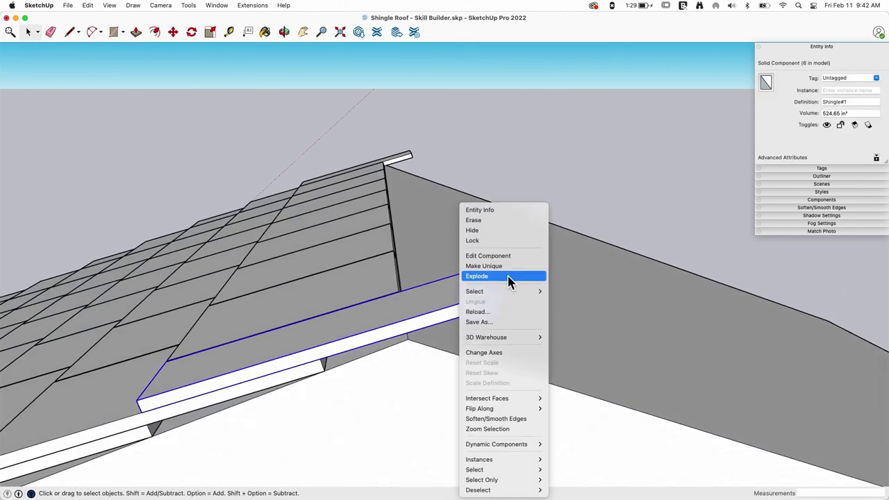
click(507, 268)
middle_drag(507, 268, 456, 331)
double_click(456, 331)
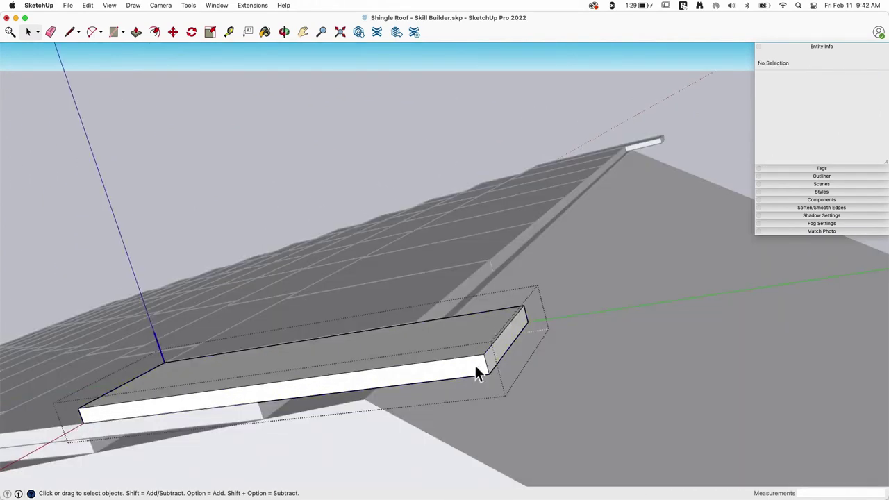
key(p)
click(489, 357)
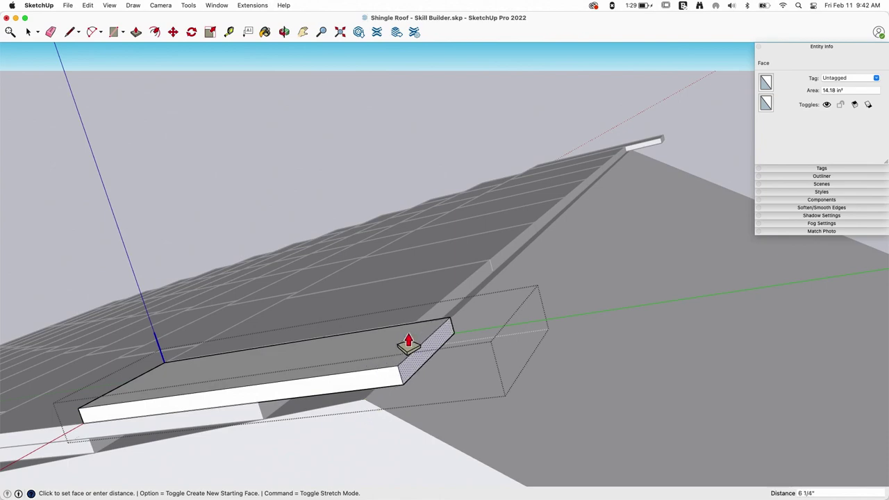
click(432, 320)
key(space)
Step: Edit the remaining overhanging ridge-row shingle at the opposite gable and push its end face back flush with its row
middle_drag(431, 320, 345, 216)
double_click(344, 240)
key(p)
click(378, 255)
click(239, 284)
key(space)
click(538, 181)
Step: Delete the row of shingles that hangs out past the eave wall
middle_drag(334, 225, 240, 316)
scroll(538, 184, down, 5)
scroll(414, 324, up, 2)
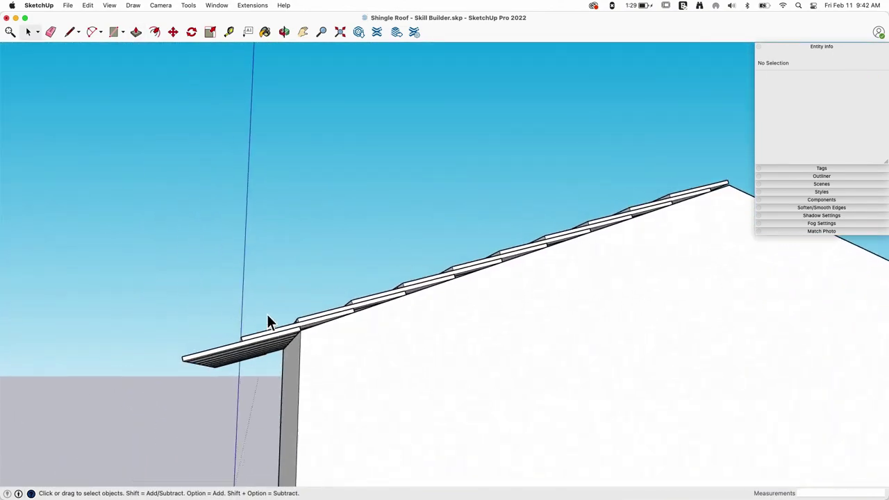
key(Delete)
middle_drag(201, 392, 654, 274)
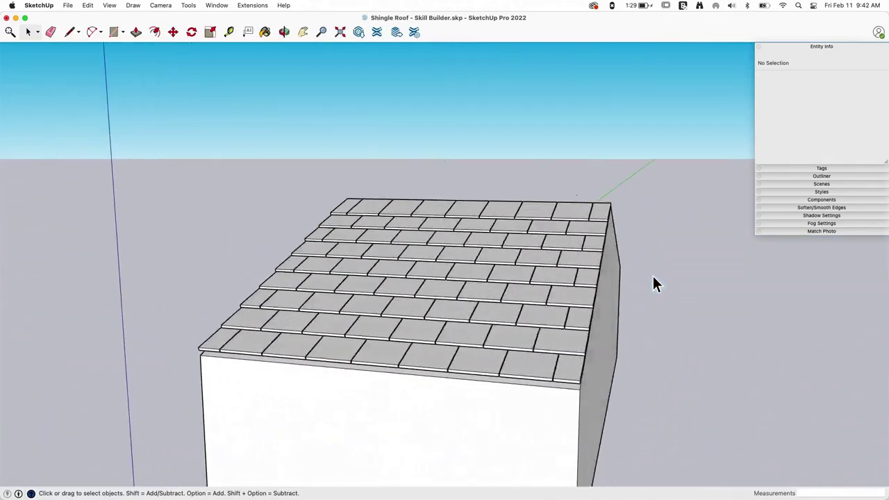
Step: Try rotating a single shingle slightly out of line with its row and undo the rotation
middle_drag(652, 274, 558, 311)
scroll(447, 309, up, 8)
middle_drag(325, 325, 353, 255)
drag(337, 264, 329, 267)
scroll(526, 200, up, 3)
key(q)
click(469, 235)
click(280, 288)
click(284, 304)
key(space)
middle_drag(324, 260, 491, 326)
scroll(345, 306, up, 3)
key(super+z)
Step: Inspect the trimmed shingle field from several angles, selecting individual shingles near the ridge
middle_drag(578, 356, 376, 280)
middle_drag(355, 251, 679, 290)
click(679, 290)
middle_drag(535, 236, 508, 182)
click(387, 257)
click(714, 274)
click(509, 184)
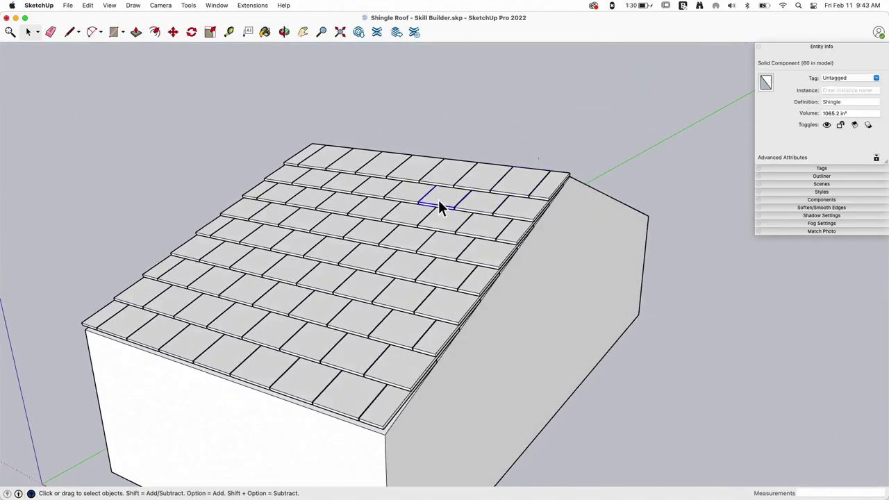